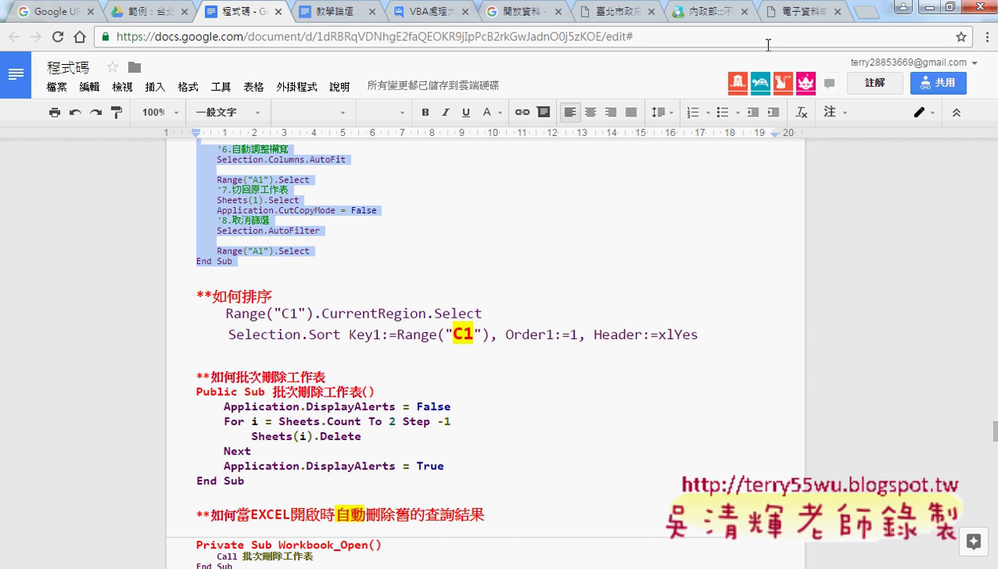
Step: Browse the 內政部 real-estate Open Data download page in Chrome, then minimize Chrome
{"action": "left_click", "coordinate": [723, 15]}
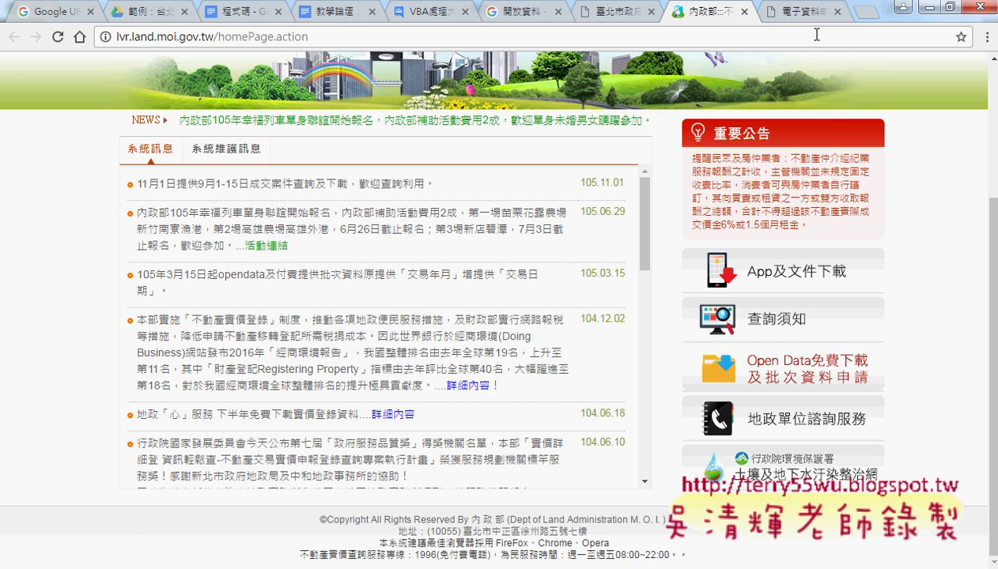
{"action": "left_click", "coordinate": [779, 12]}
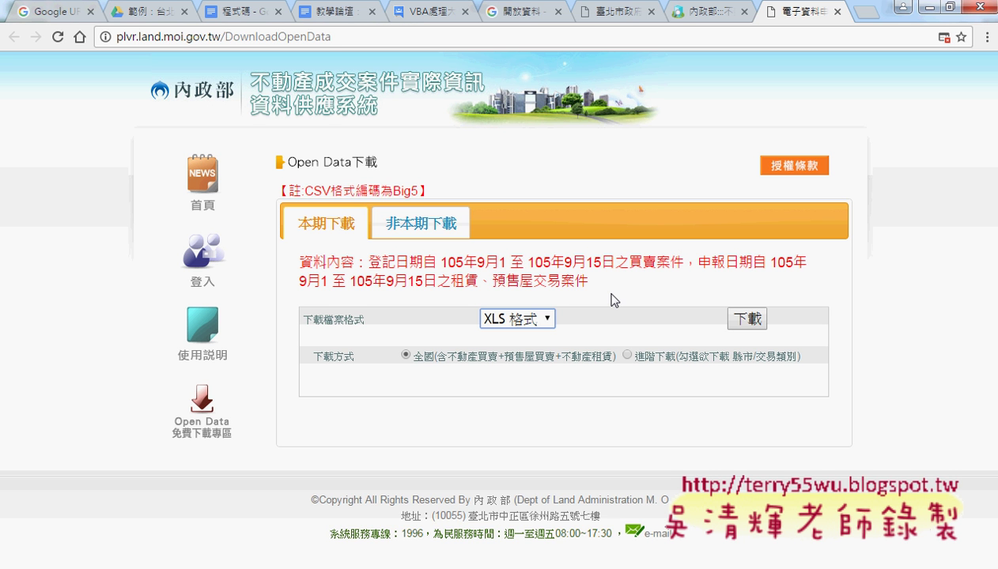
{"action": "left_click", "coordinate": [930, 9]}
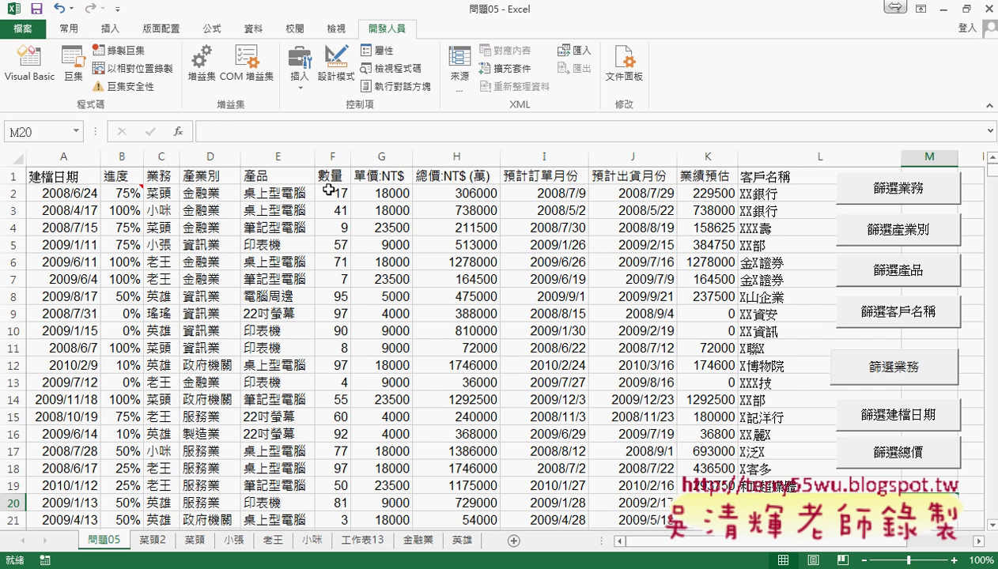
Step: Turn on AutoFilter for the 問題05 table headers
{"action": "left_click", "coordinate": [269, 173]}
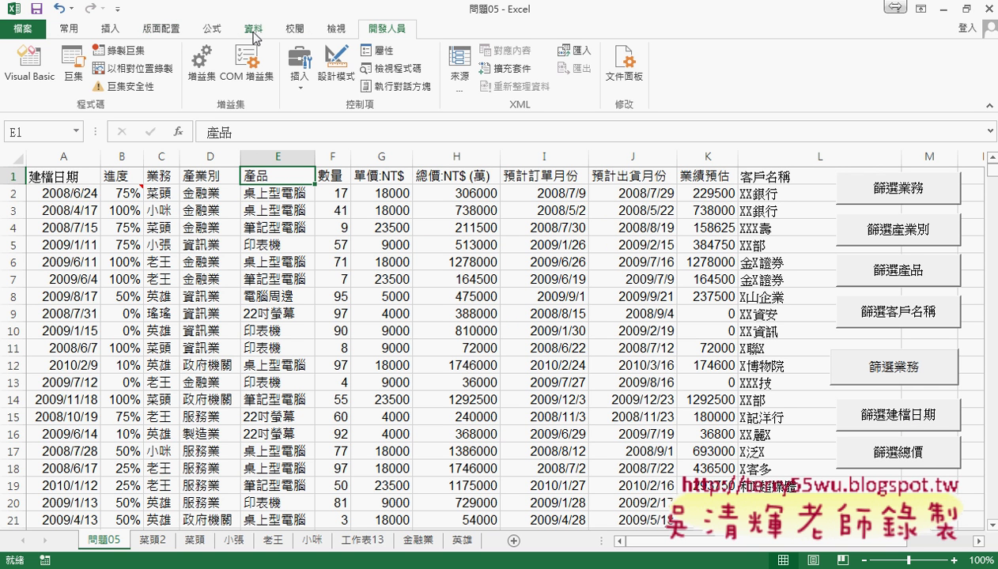
{"action": "left_click", "coordinate": [253, 30]}
{"action": "left_click", "coordinate": [407, 71]}
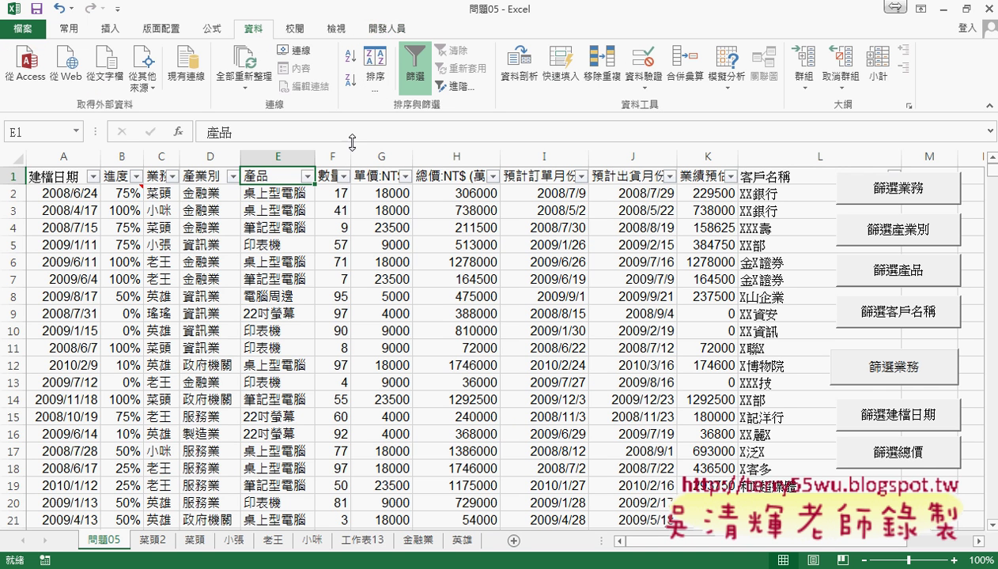
Step: Preview the 產品 text, 總價 number and 建檔日期 date filter options, then close them
{"action": "left_click", "coordinate": [307, 177]}
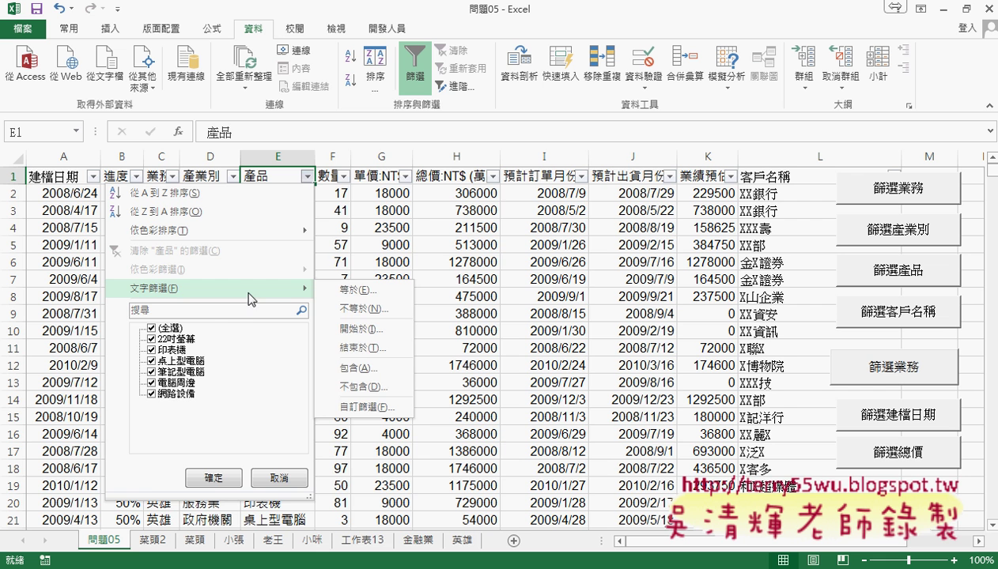
{"action": "left_click", "coordinate": [493, 176]}
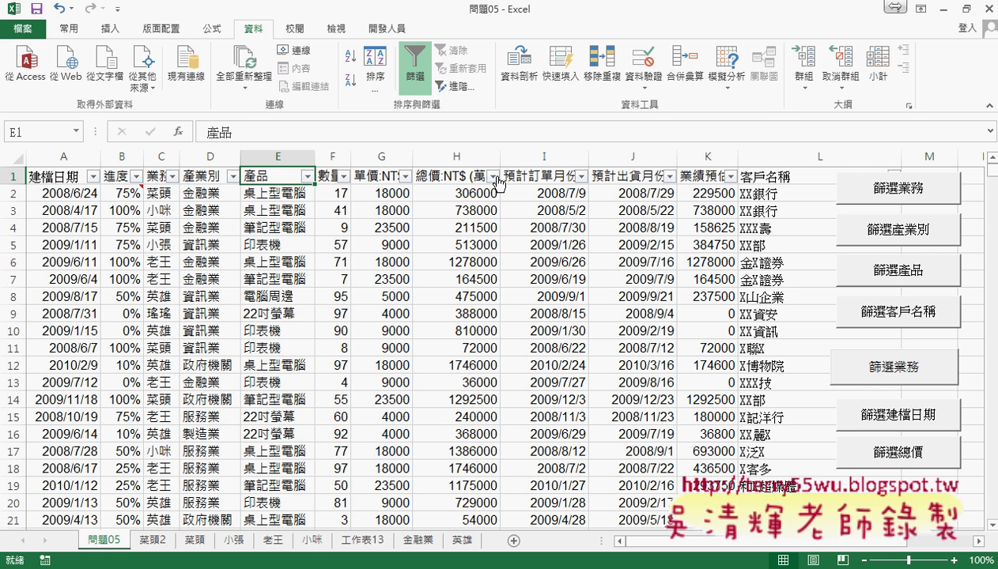
{"action": "left_click", "coordinate": [494, 176]}
{"action": "mouse_move", "coordinate": [396, 289]}
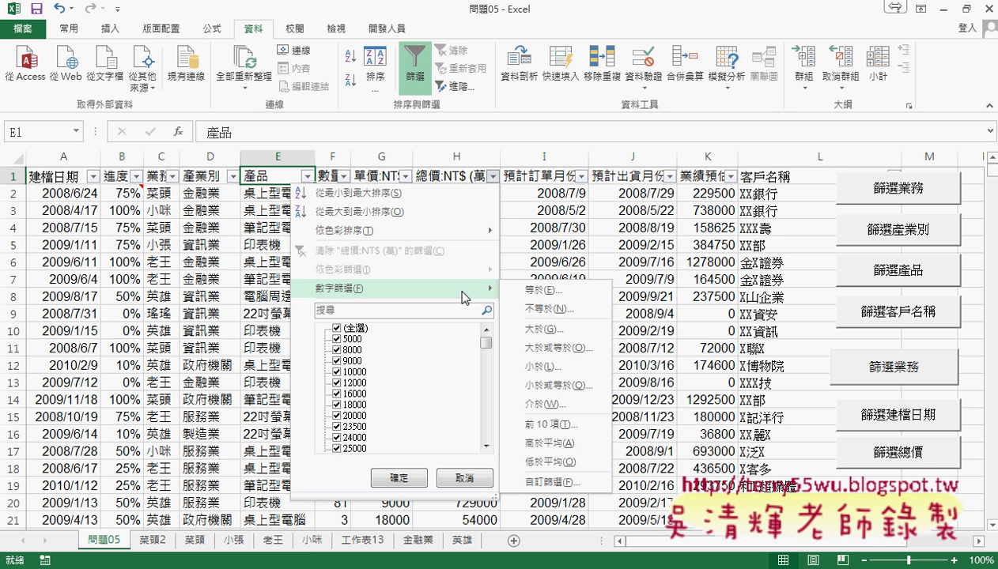
{"action": "left_click", "coordinate": [93, 176]}
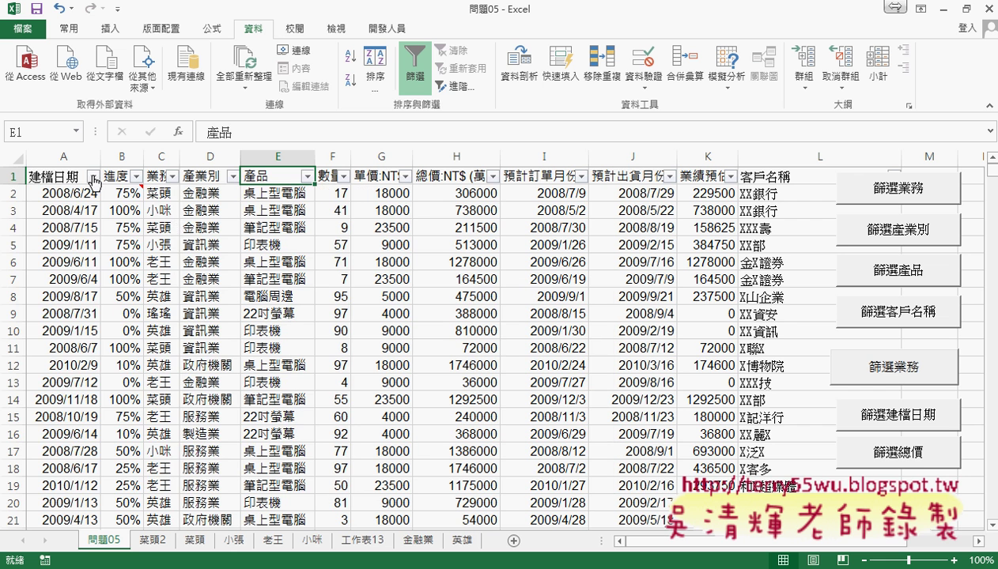
{"action": "left_click", "coordinate": [94, 176]}
{"action": "mouse_move", "coordinate": [103, 289]}
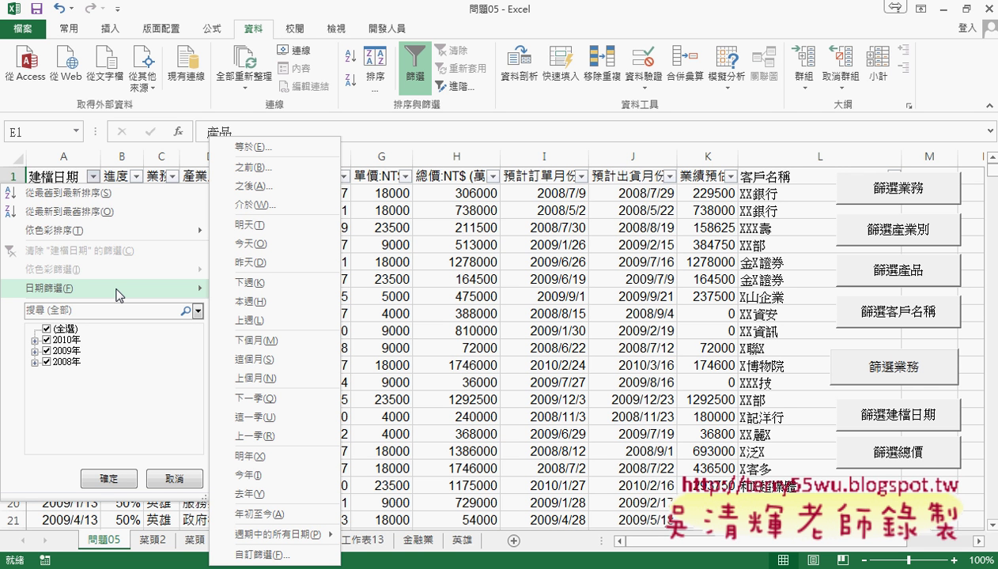
{"action": "left_click", "coordinate": [604, 33]}
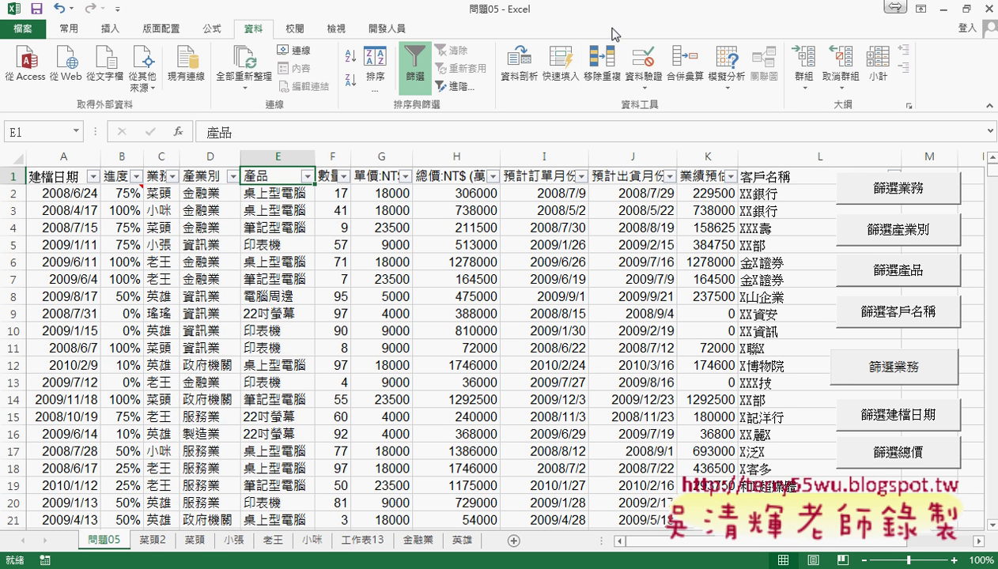
Step: Run the 篩選建檔日期 macro with dates 2009/1/1 to 2009/6/31, then widen the sheet-tab area
{"action": "left_click", "coordinate": [898, 415]}
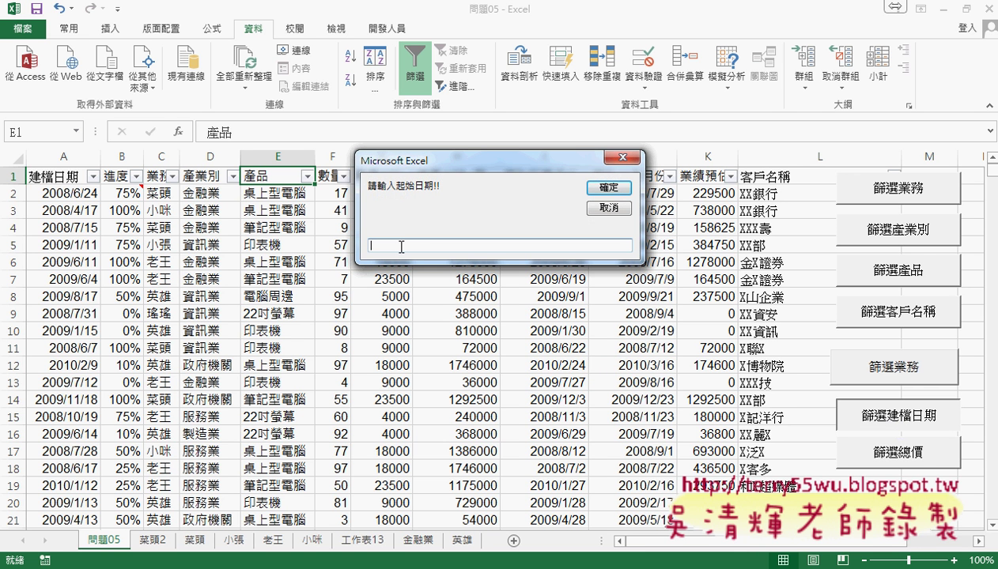
{"action": "type", "text": "2009/6/3"}
{"action": "type", "text": "1"}
{"action": "type", "text": "/"}
{"action": "type", "text": "1"}
{"action": "key", "text": "Return"}
{"action": "type", "text": "2009"}
{"action": "type", "text": "/6/"}
{"action": "type", "text": "31"}
{"action": "left_click", "coordinate": [609, 193]}
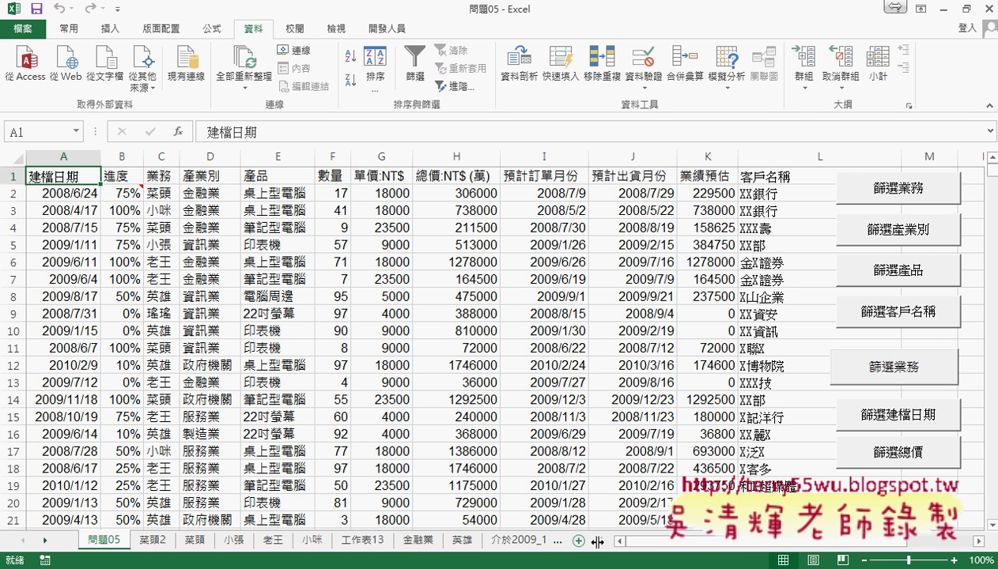
{"action": "left_click_drag", "start_coordinate": [596, 540], "coordinate": [736, 542]}
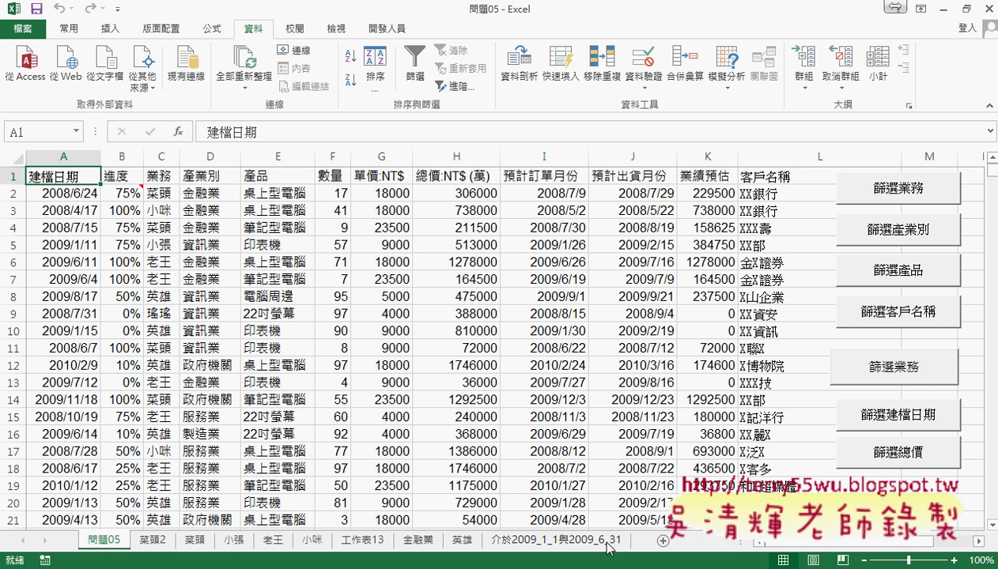
{"action": "mouse_move", "coordinate": [608, 547]}
{"action": "left_mouse_down"}
{"action": "mouse_move", "coordinate": [448, 553]}
{"action": "mouse_move", "coordinate": [526, 564]}
{"action": "mouse_move", "coordinate": [557, 549]}
{"action": "left_mouse_up"}
Step: Add two blank sheets and try naming one 2016/1/1, dismissing the invalid-name warning
{"action": "left_click_drag", "start_coordinate": [558, 549], "coordinate": [557, 554]}
{"action": "key", "text": "shift+F11"}
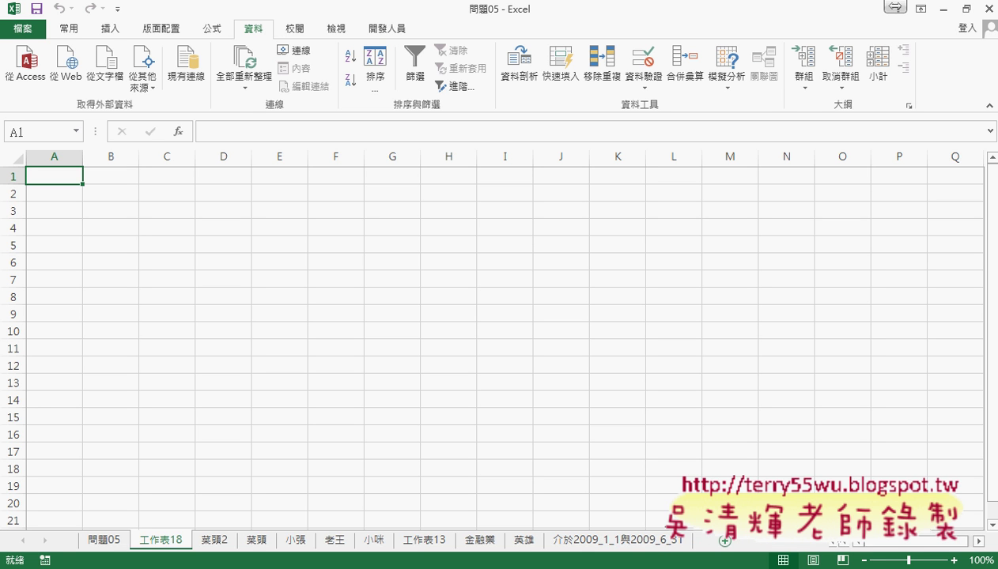
{"action": "left_click", "coordinate": [724, 544]}
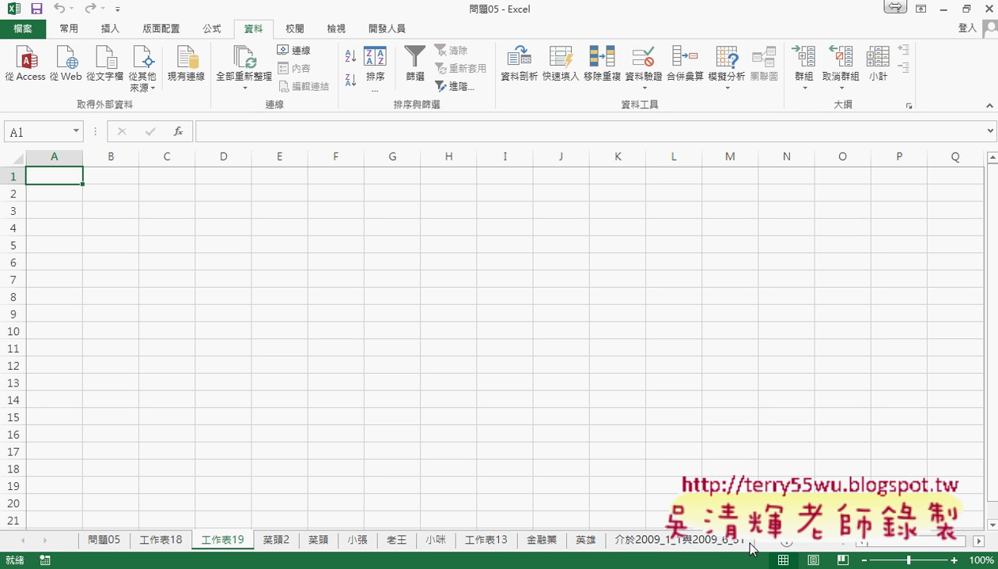
{"action": "right_click", "coordinate": [234, 541]}
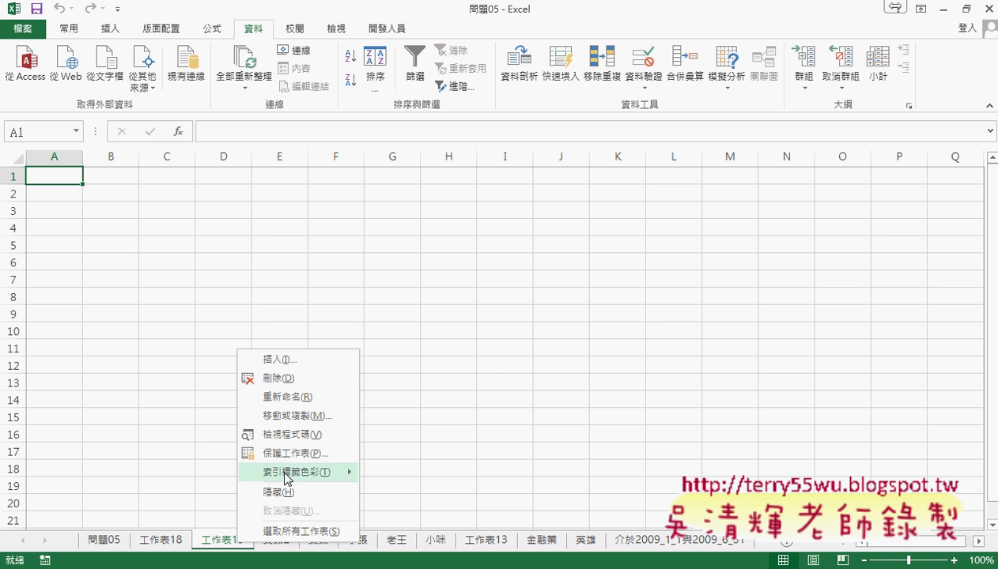
{"action": "left_click", "coordinate": [306, 396]}
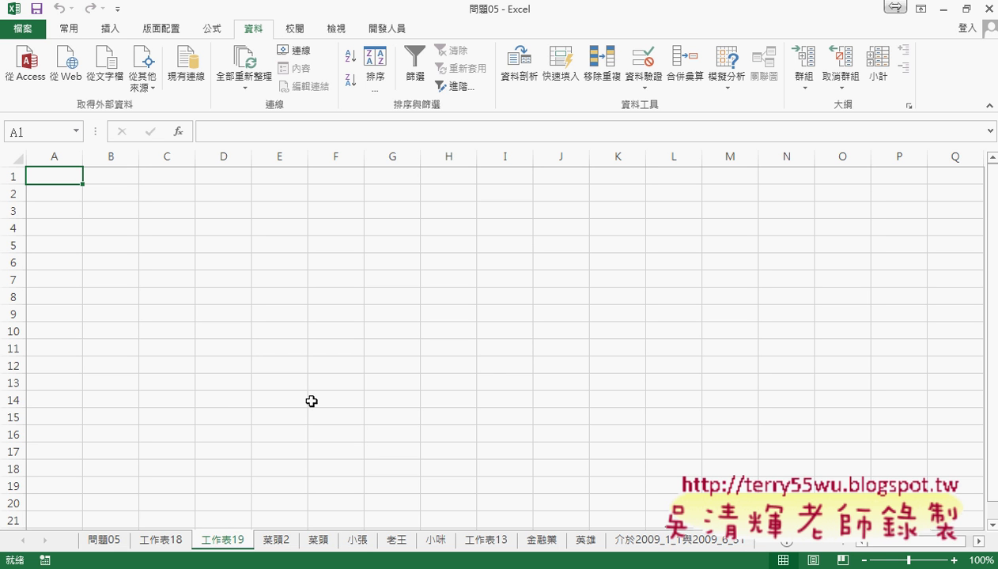
{"action": "type", "text": "2"}
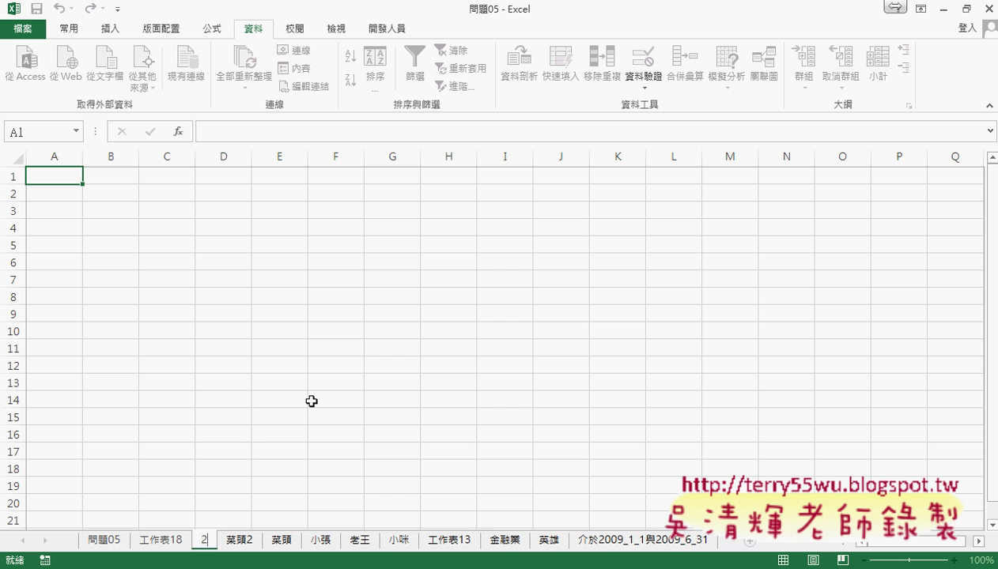
{"action": "type", "text": "016/1"}
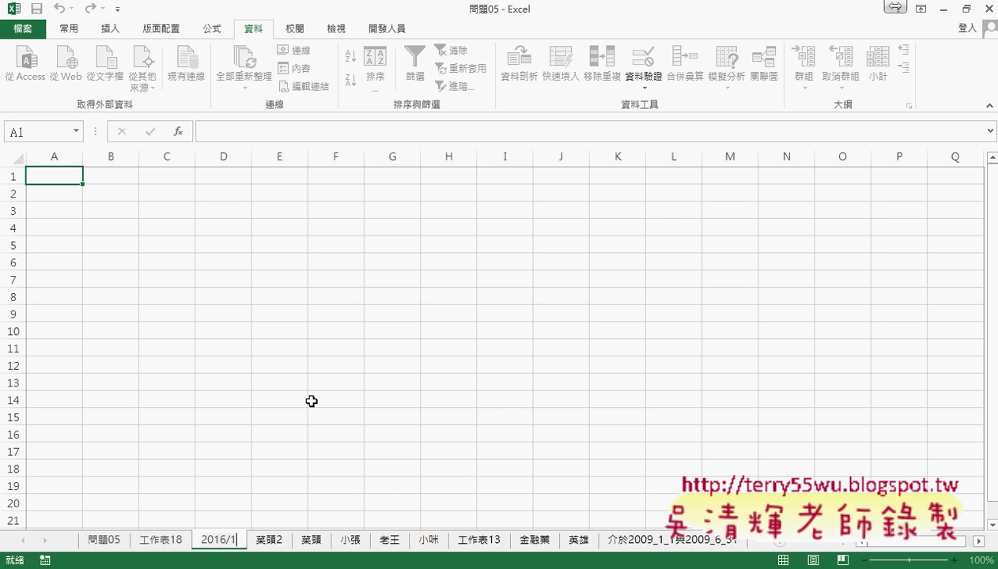
{"action": "type", "text": "/1"}
{"action": "key", "text": "Return"}
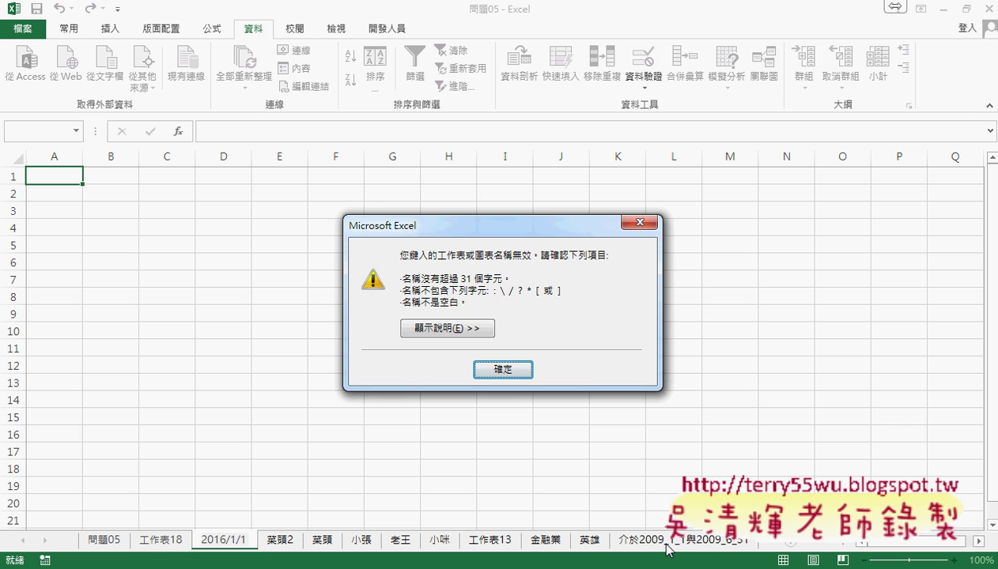
{"action": "key", "text": "Return"}
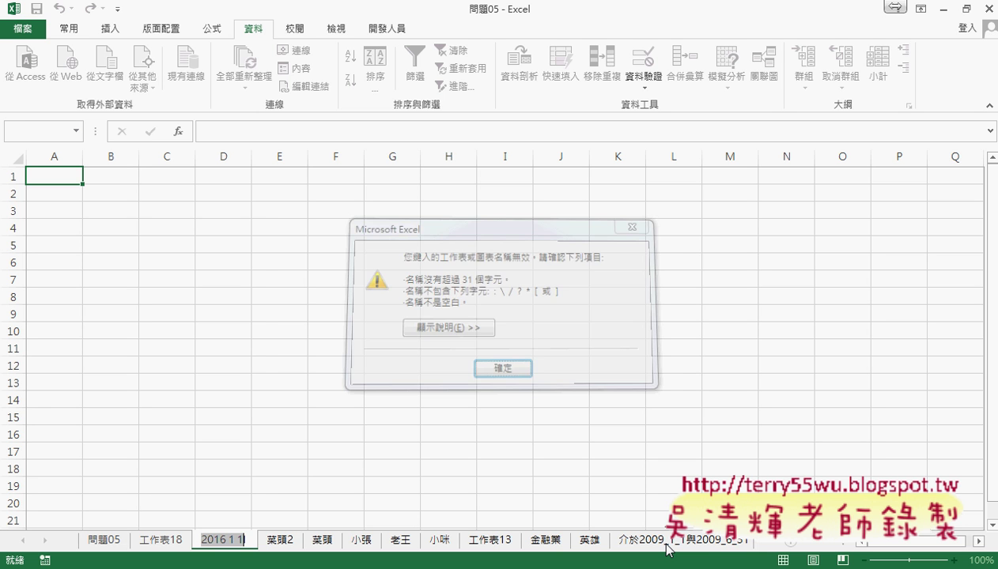
Step: Delete the test sheets 工作表18 and 2016 1 1
{"action": "right_click", "coordinate": [167, 540]}
{"action": "left_click", "coordinate": [213, 378]}
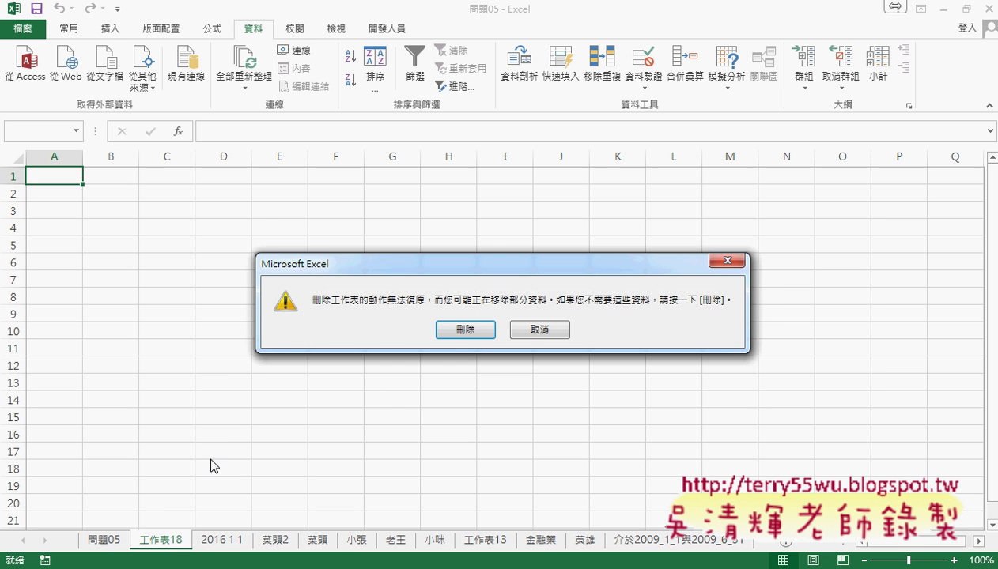
{"action": "left_click", "coordinate": [457, 335]}
{"action": "right_click", "coordinate": [162, 540]}
{"action": "left_click", "coordinate": [214, 375]}
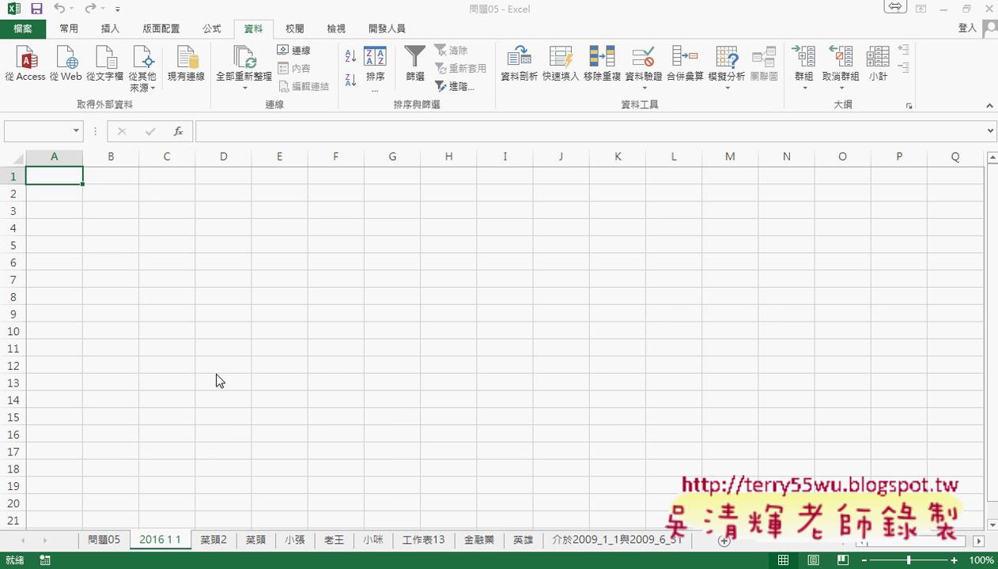
{"action": "left_click", "coordinate": [456, 333]}
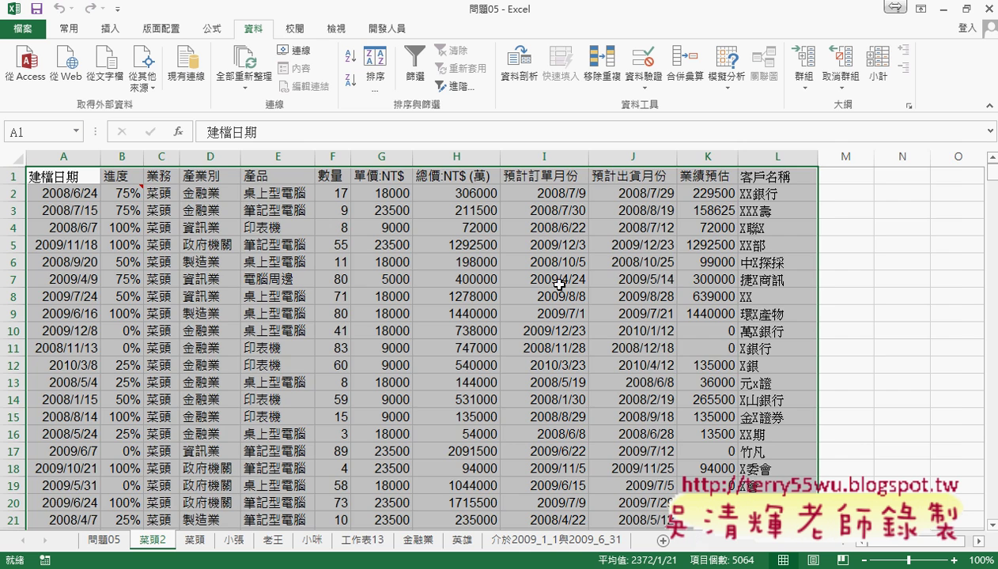
Step: On 問題05, open the code of the macro assigned to the date-filter button
{"action": "left_click", "coordinate": [107, 541]}
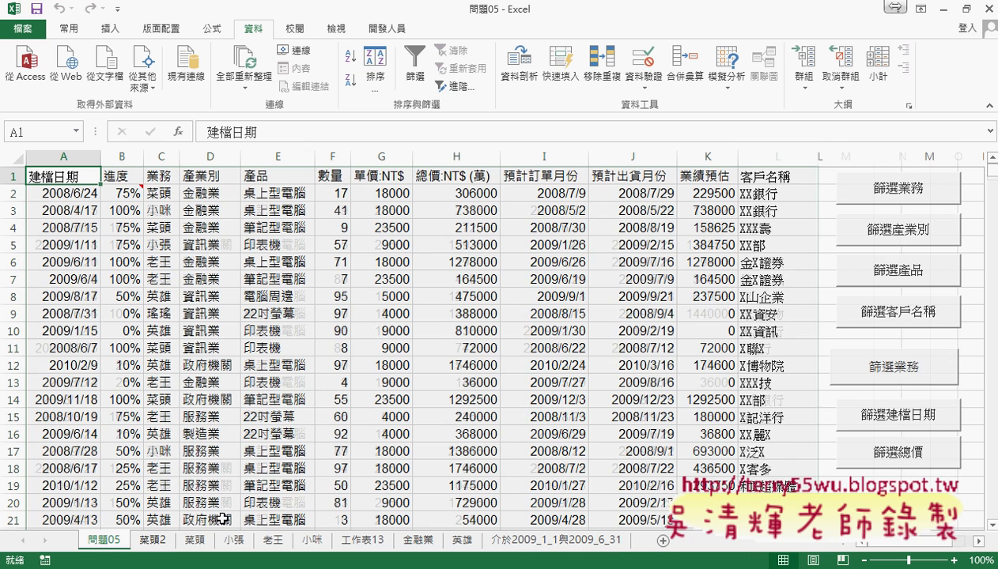
{"action": "right_click", "coordinate": [915, 427]}
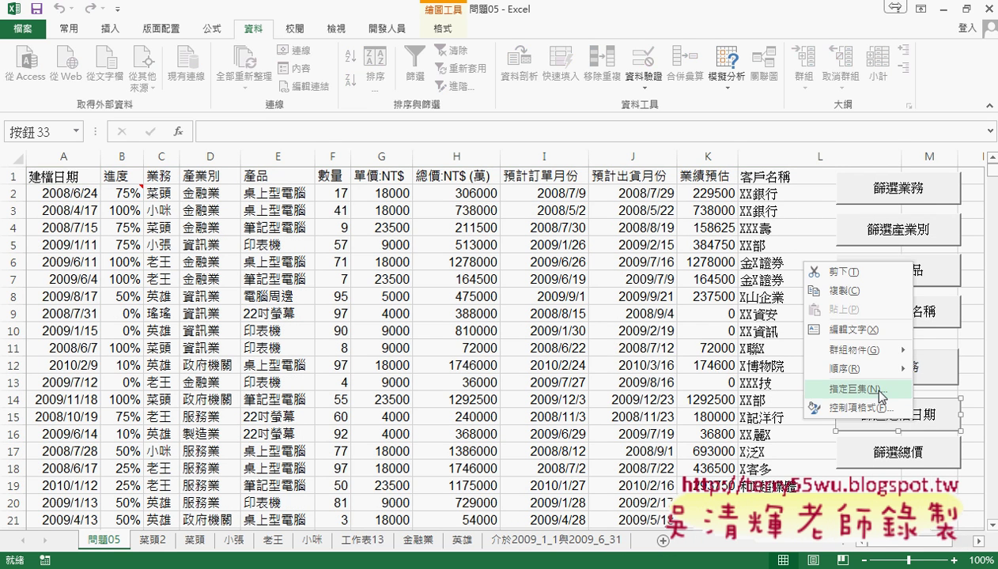
{"action": "left_click", "coordinate": [874, 394]}
{"action": "left_click_drag", "start_coordinate": [763, 228], "coordinate": [253, 162]}
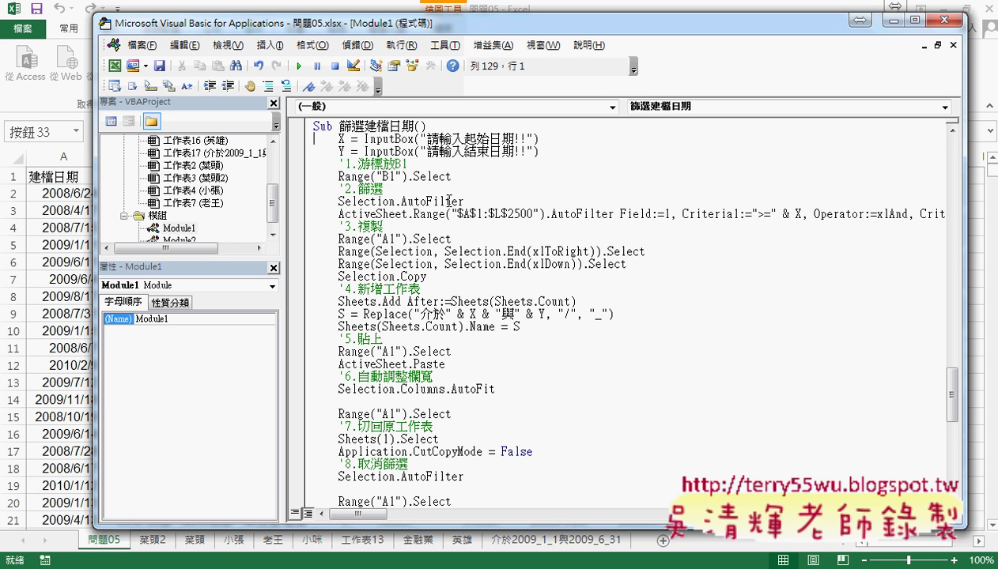
Step: Point out the end-date InputBox line in the macro code, then clear the annotations
{"action": "left_click_drag", "start_coordinate": [339, 151], "coordinate": [540, 151]}
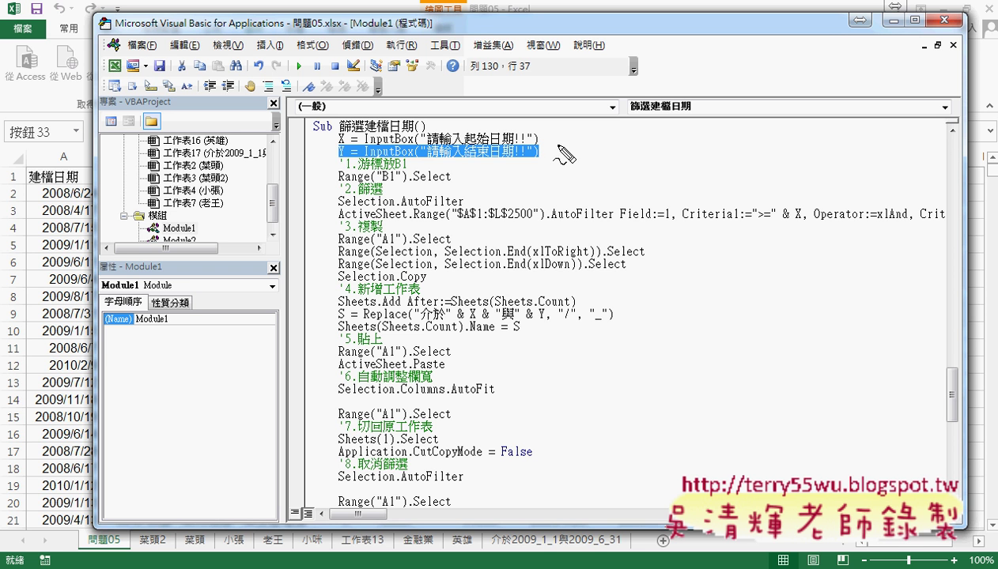
{"action": "mouse_move", "coordinate": [539, 162]}
{"action": "left_mouse_down"}
{"action": "mouse_move", "coordinate": [502, 146]}
{"action": "mouse_move", "coordinate": [542, 164]}
{"action": "left_mouse_up"}
{"action": "mouse_move", "coordinate": [622, 142]}
{"action": "left_mouse_down"}
{"action": "mouse_move", "coordinate": [556, 156]}
{"action": "mouse_move", "coordinate": [574, 166]}
{"action": "left_mouse_up"}
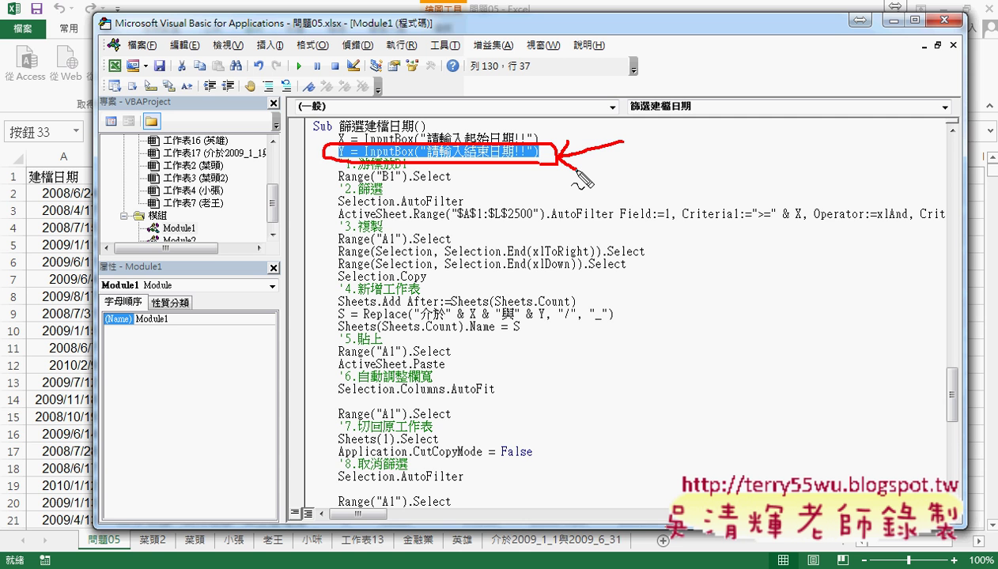
{"action": "key", "text": "Escape"}
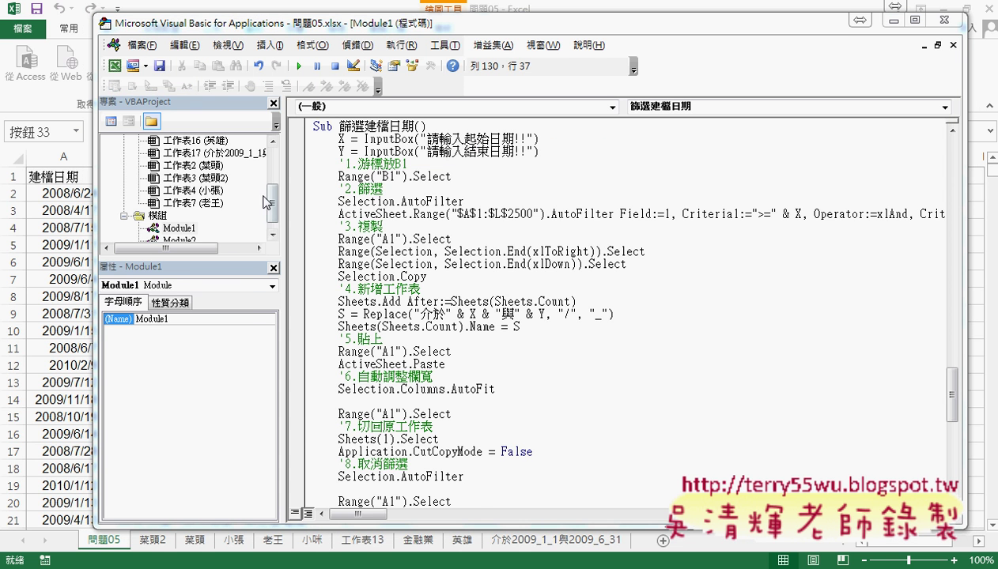
Step: Widen the code window, highlight the AutoFilter field 1 criteria, then minimize the editor
{"action": "left_click_drag", "start_coordinate": [281, 197], "coordinate": [136, 193]}
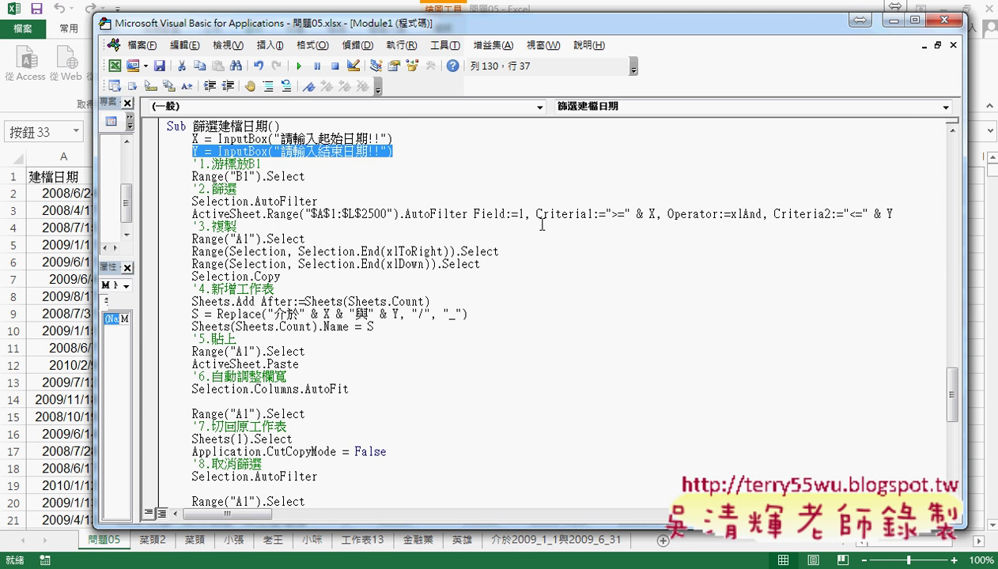
{"action": "left_click", "coordinate": [519, 214]}
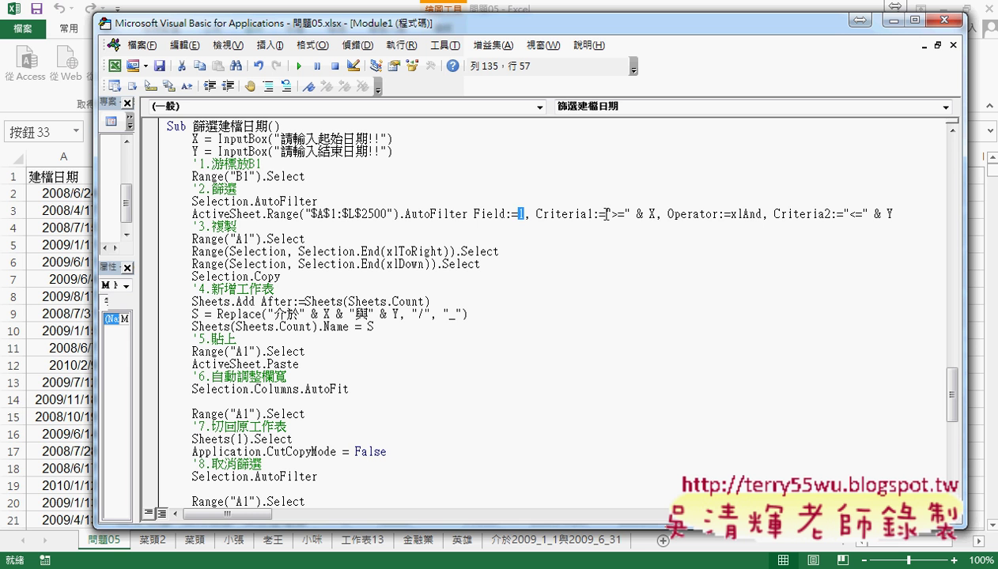
{"action": "left_click_drag", "start_coordinate": [612, 215], "coordinate": [623, 214]}
{"action": "left_click_drag", "start_coordinate": [613, 214], "coordinate": [656, 214]}
{"action": "left_click_drag", "start_coordinate": [843, 214], "coordinate": [891, 212]}
{"action": "left_click_drag", "start_coordinate": [606, 214], "coordinate": [624, 214]}
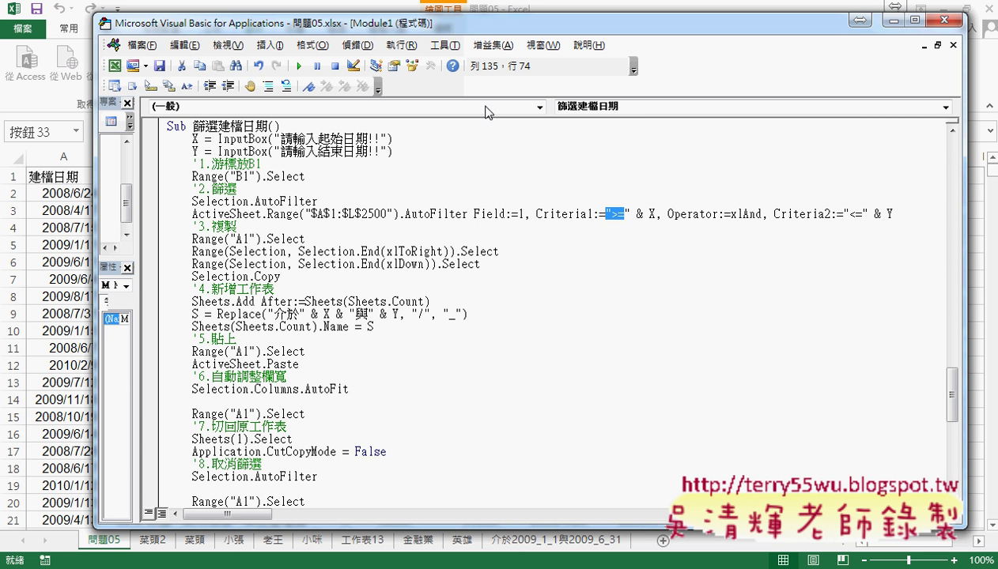
{"action": "left_click", "coordinate": [892, 19]}
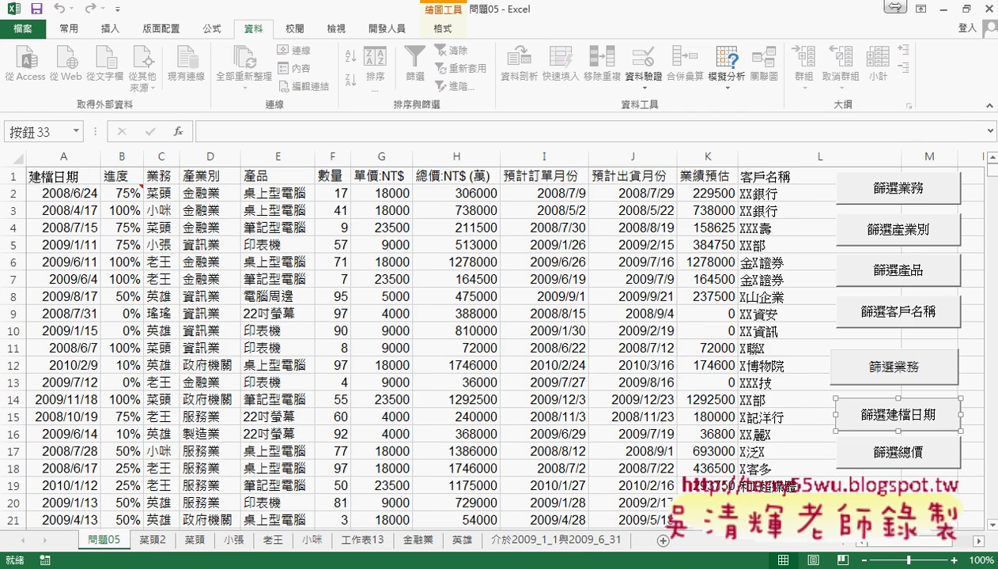
Step: Enter 2009/1/1 in O1 and 2009/6/31 in O2, then select O1:O2
{"action": "left_click_drag", "start_coordinate": [912, 544], "coordinate": [942, 553]}
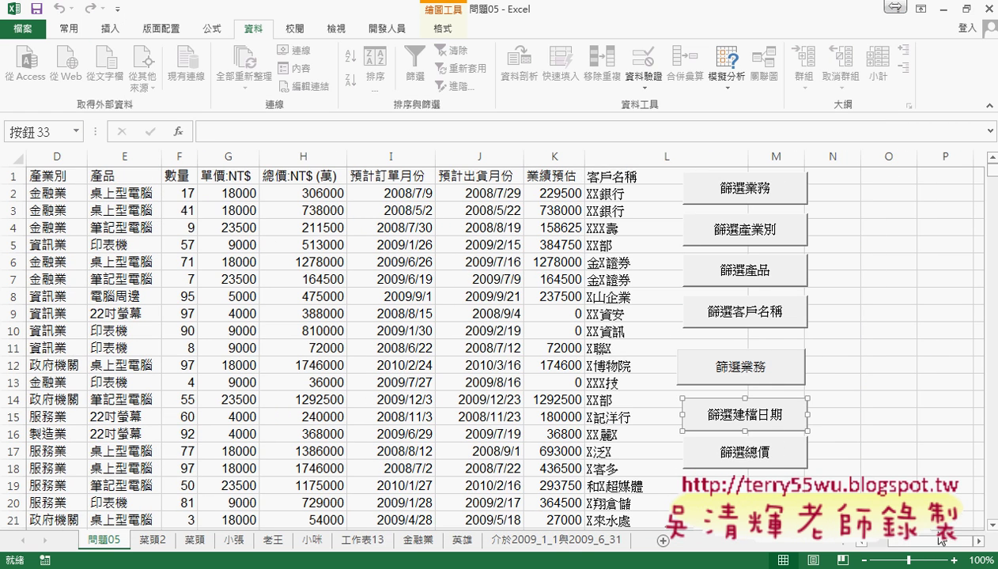
{"action": "left_click", "coordinate": [895, 170]}
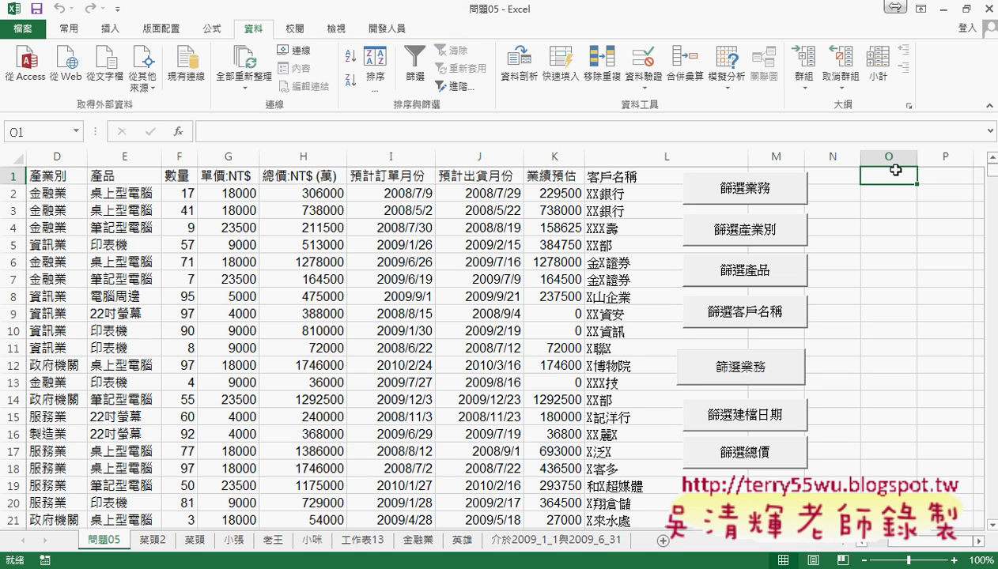
{"action": "type", "text": "2009/1"}
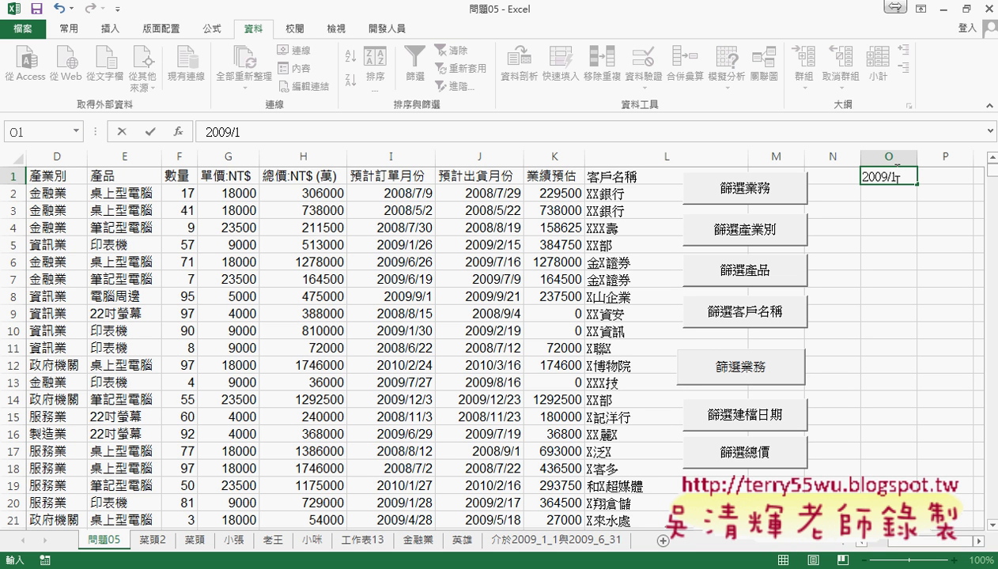
{"action": "type", "text": "/1"}
{"action": "key", "text": "Return"}
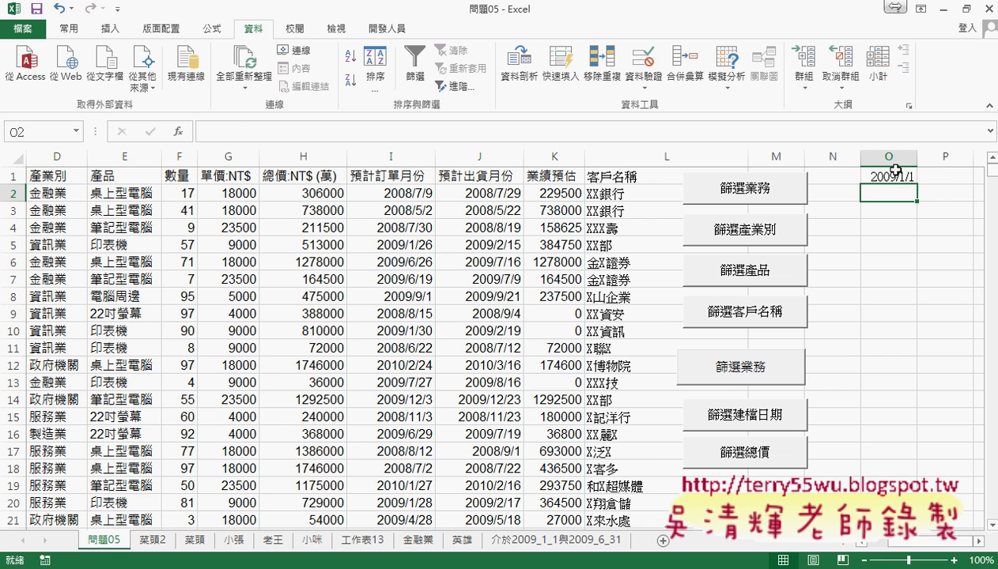
{"action": "type", "text": "2009"}
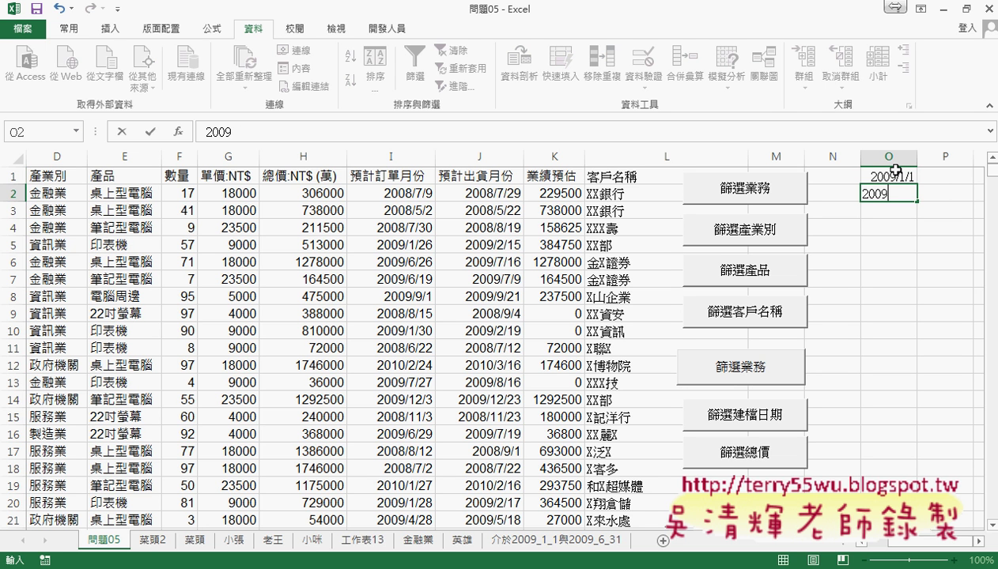
{"action": "type", "text": "/6/31"}
{"action": "key", "text": "Return"}
{"action": "left_click_drag", "start_coordinate": [890, 178], "coordinate": [899, 192]}
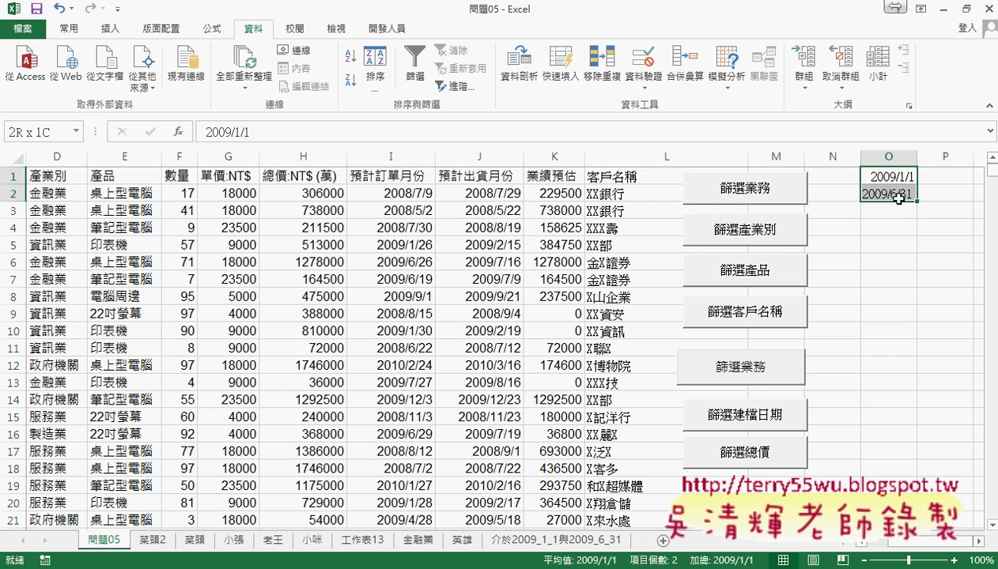
Step: Format O1:O2 as General to reveal their serial numbers
{"action": "right_click", "coordinate": [899, 192]}
{"action": "left_click", "coordinate": [790, 434]}
{"action": "left_click", "coordinate": [600, 230]}
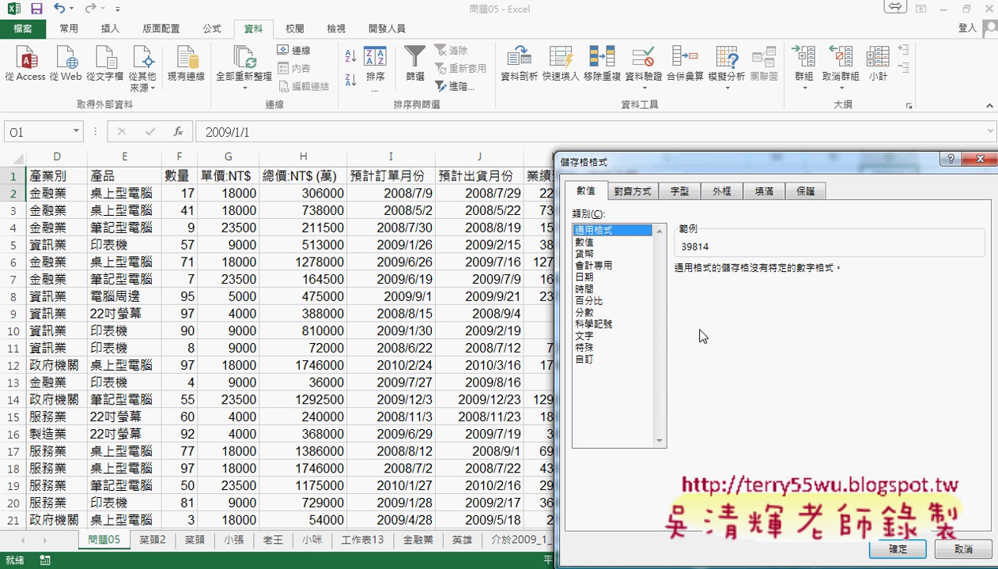
{"action": "left_click", "coordinate": [901, 545]}
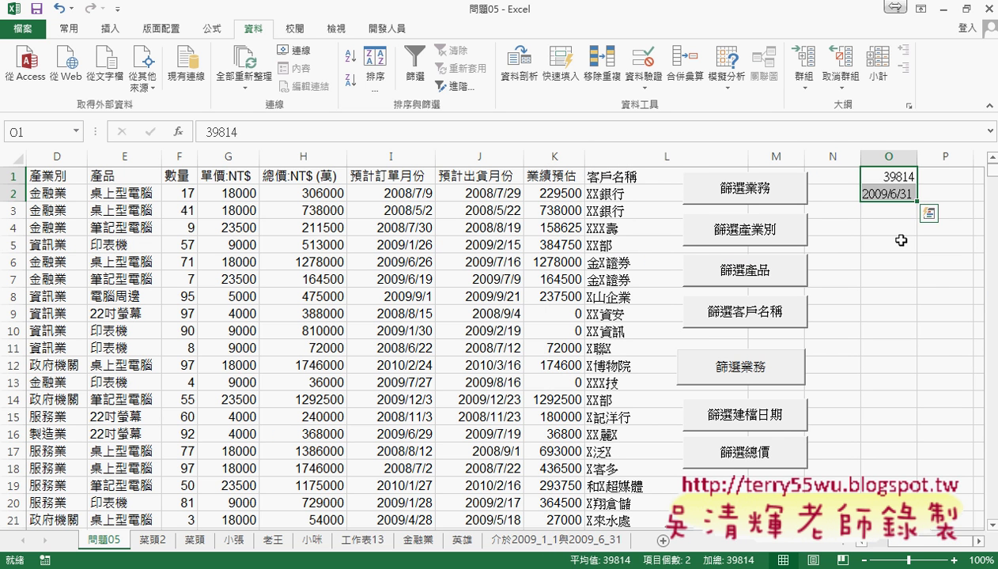
{"action": "left_click", "coordinate": [888, 241]}
Step: Correct O2 to 2009/6/30 and reformat it as General to show its serial number
{"action": "left_click", "coordinate": [905, 197]}
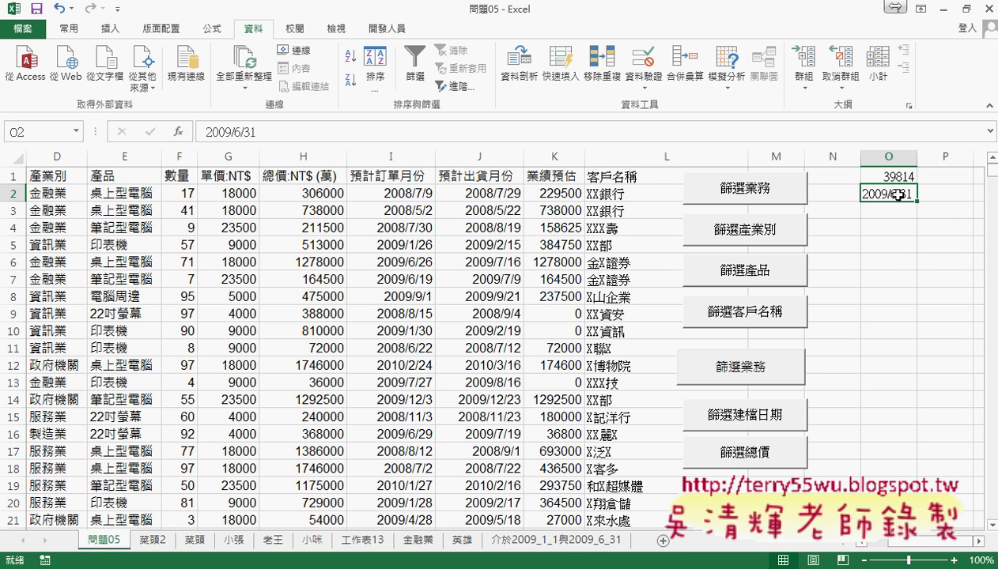
{"action": "double_click", "coordinate": [901, 196]}
{"action": "left_click_drag", "start_coordinate": [905, 195], "coordinate": [915, 195]}
{"action": "type", "text": "0"}
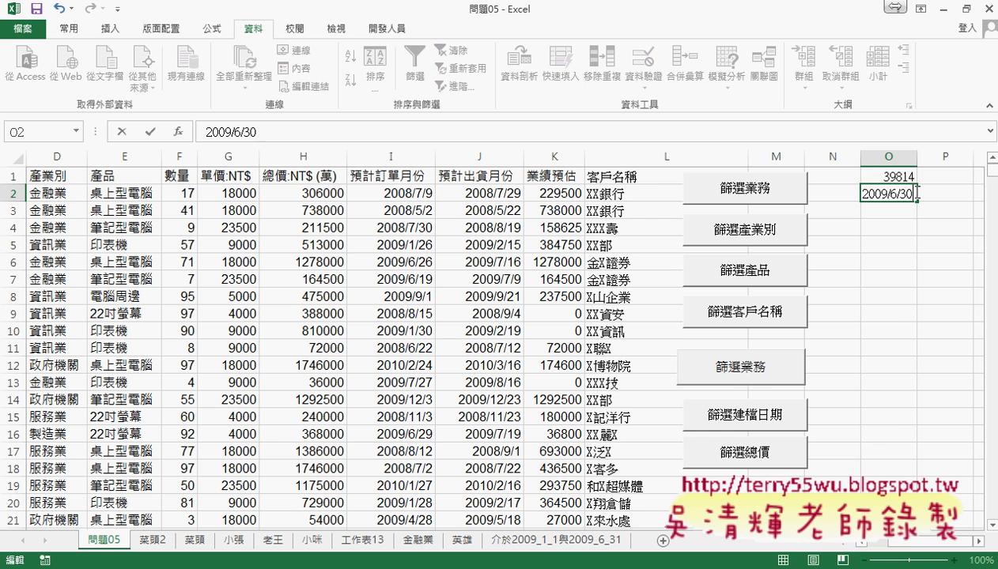
{"action": "key", "text": "Return"}
{"action": "left_click", "coordinate": [909, 194]}
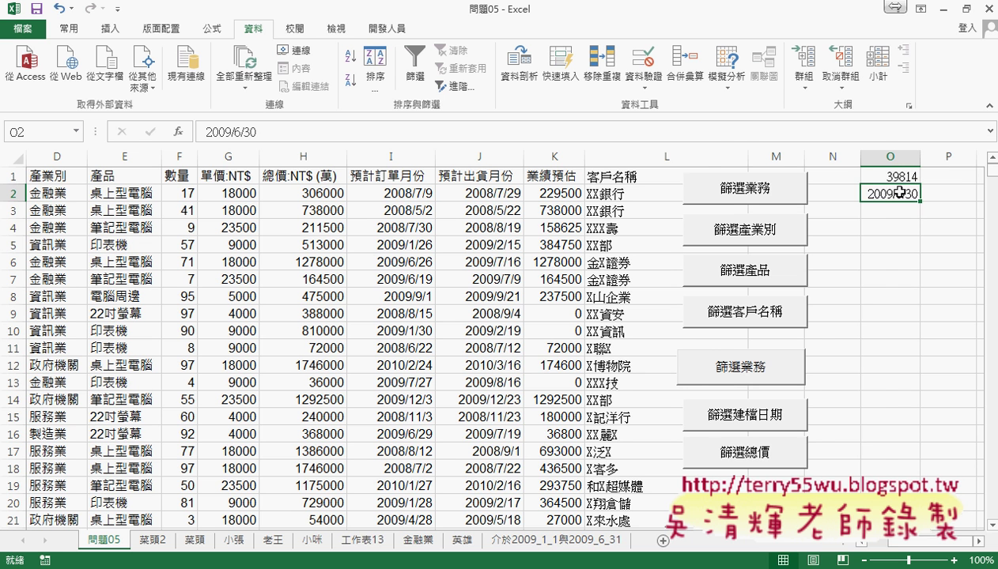
{"action": "right_click", "coordinate": [909, 194]}
{"action": "left_click", "coordinate": [806, 437]}
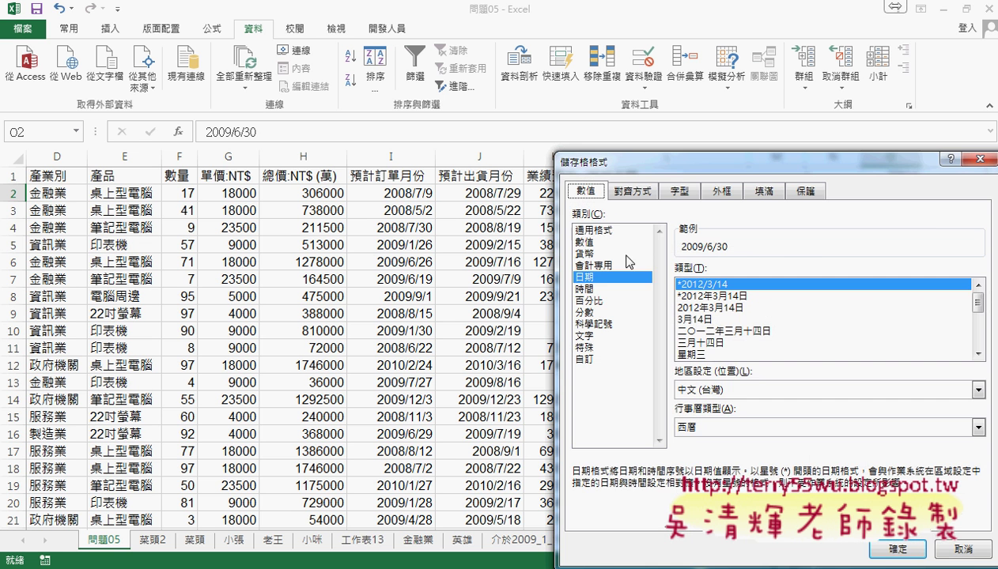
{"action": "left_click", "coordinate": [605, 231]}
{"action": "left_click", "coordinate": [892, 545]}
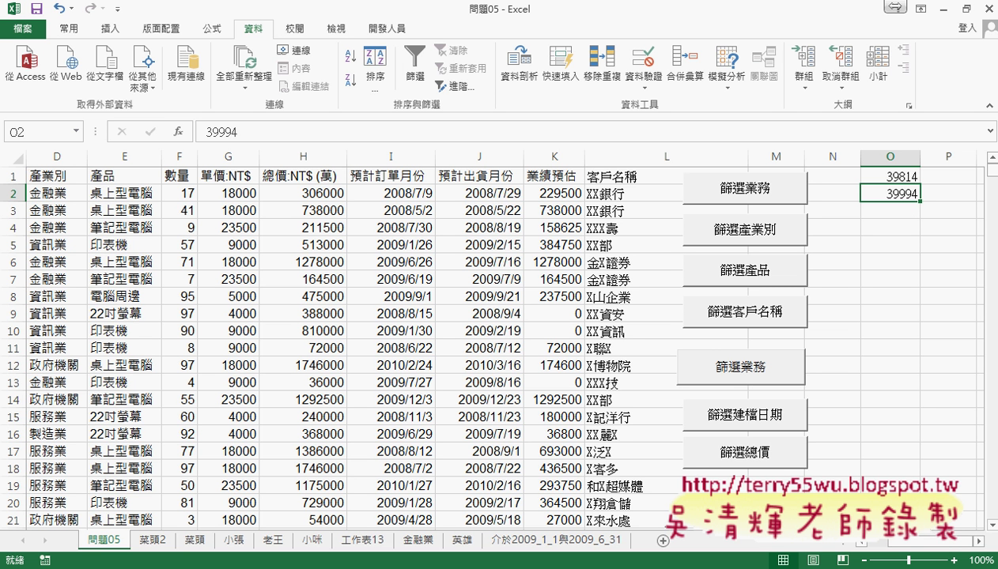
Step: Apply a Date format to O1:O2 so they read 2009/1/1 and 2009/6/30
{"action": "left_click_drag", "start_coordinate": [890, 178], "coordinate": [904, 197]}
{"action": "right_click", "coordinate": [876, 194]}
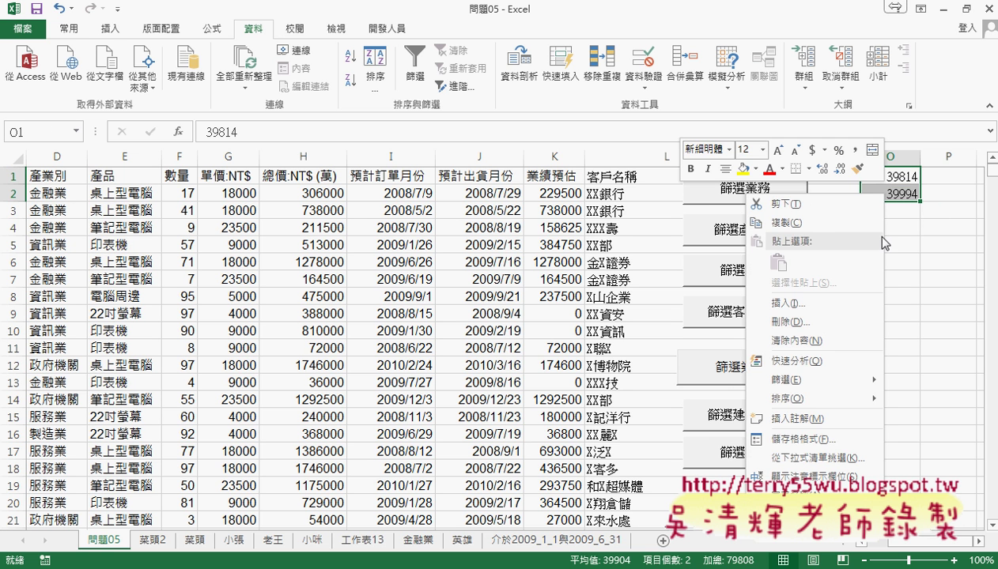
{"action": "left_click", "coordinate": [835, 439]}
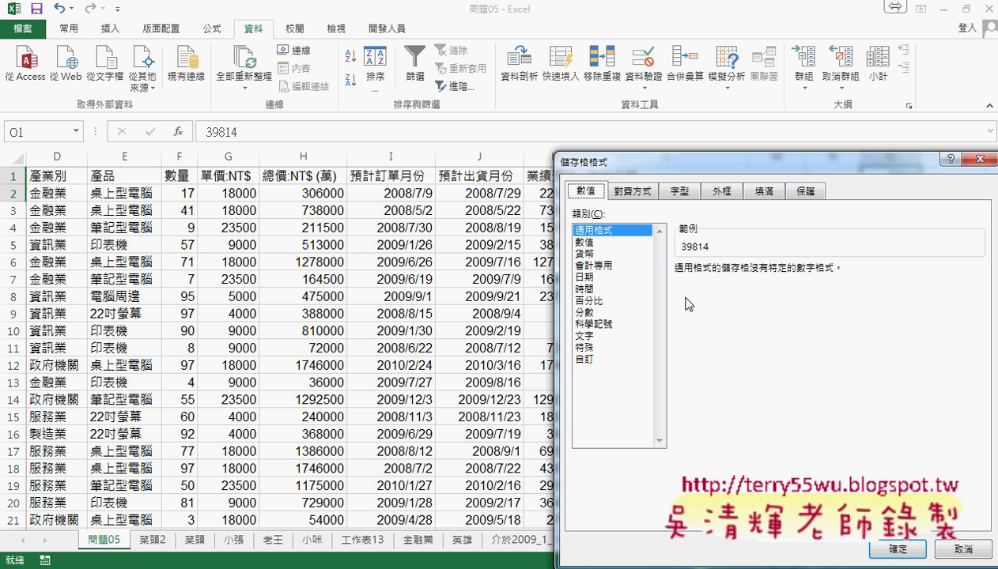
{"action": "left_click", "coordinate": [593, 278]}
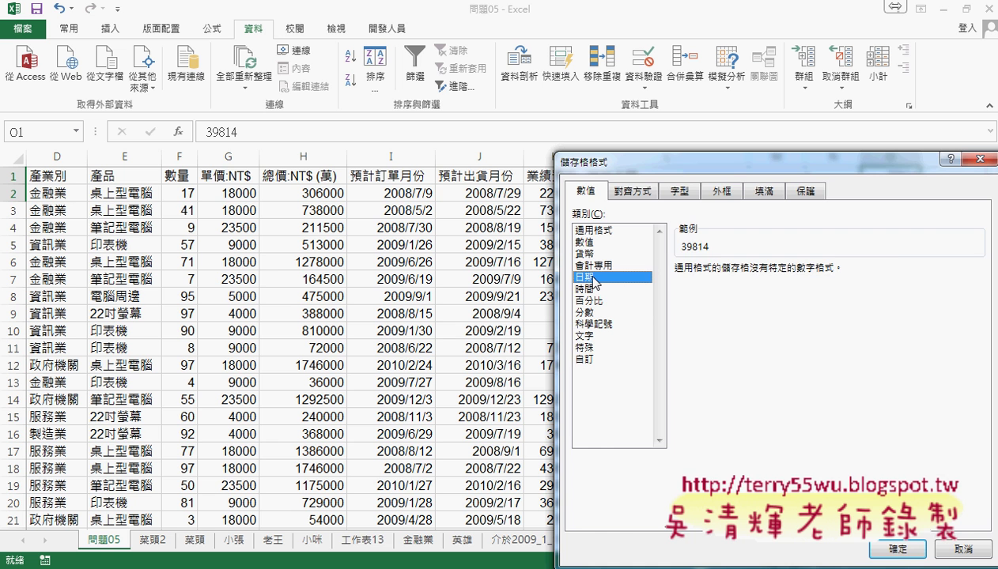
{"action": "left_click", "coordinate": [887, 548]}
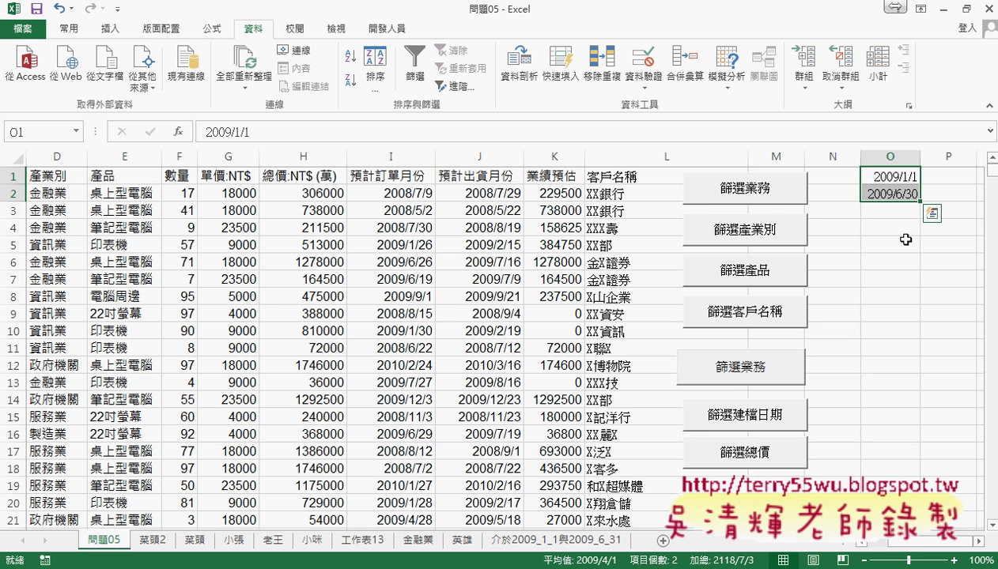
{"action": "mouse_move", "coordinate": [119, 541]}
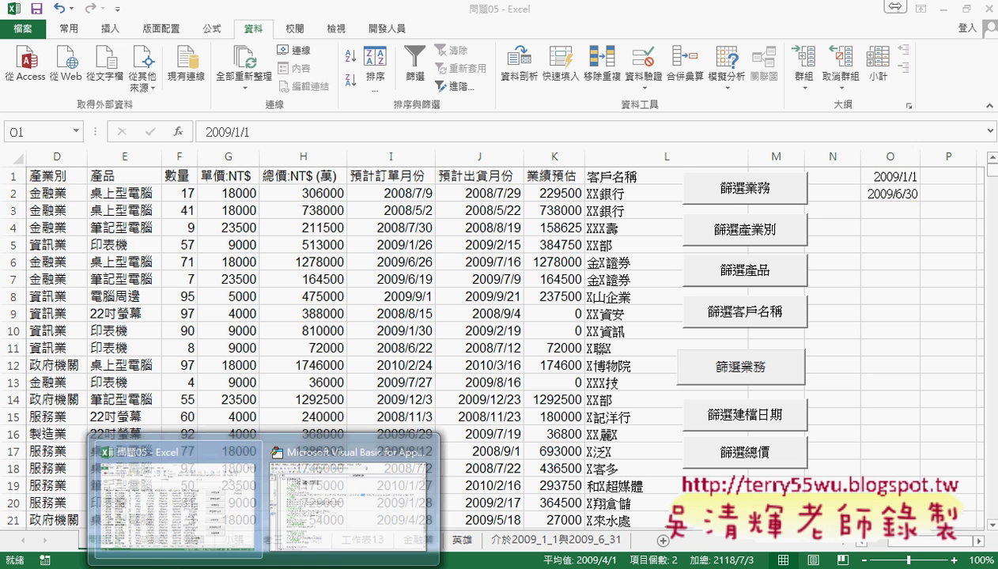
Step: Back in the macro code, highlight the <= criterion and the xlAnd operator
{"action": "left_click", "coordinate": [340, 442]}
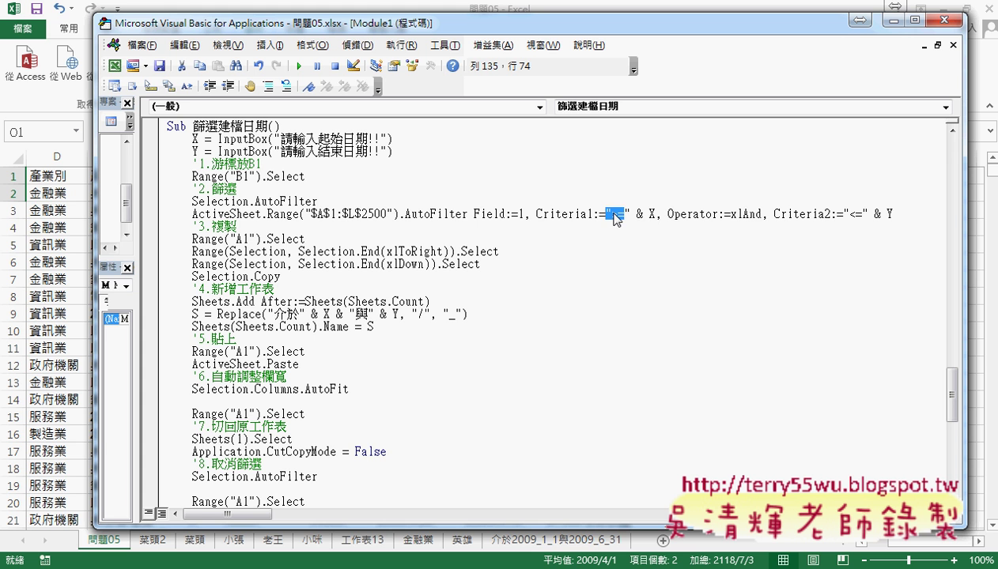
{"action": "left_click_drag", "start_coordinate": [843, 214], "coordinate": [863, 215]}
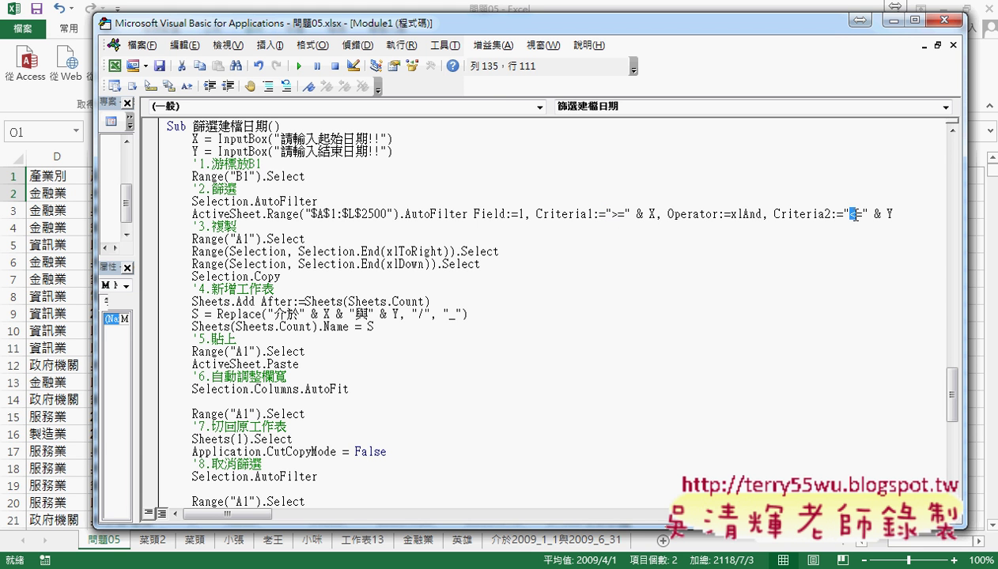
{"action": "left_click", "coordinate": [888, 214]}
{"action": "left_click_drag", "start_coordinate": [760, 214], "coordinate": [730, 214]}
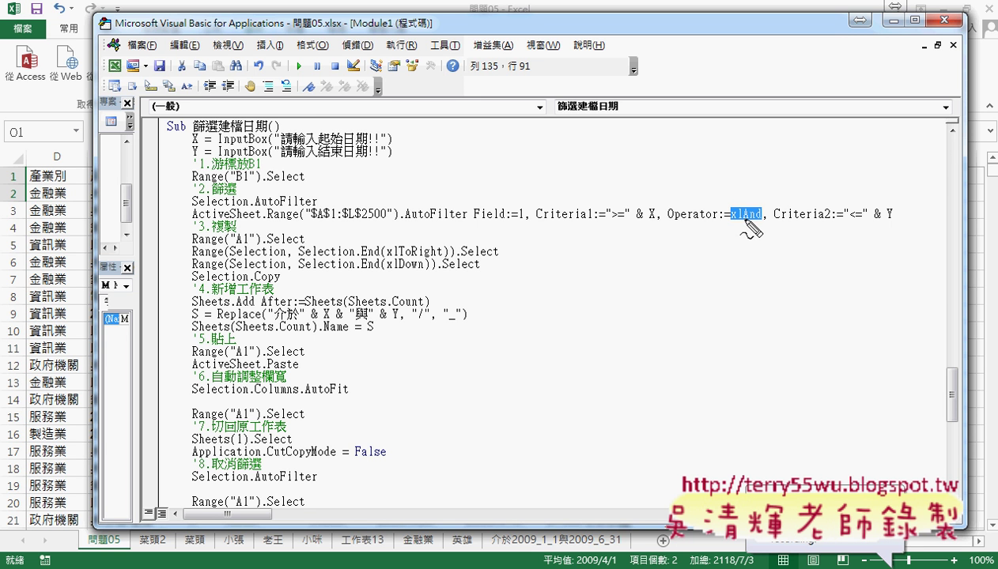
Step: Sketch range start and end markers joined by xlAnd, then clear the pen marks
{"action": "mouse_move", "coordinate": [614, 242]}
{"action": "left_mouse_down"}
{"action": "mouse_move", "coordinate": [616, 284]}
{"action": "mouse_move", "coordinate": [695, 269]}
{"action": "mouse_move", "coordinate": [666, 283]}
{"action": "left_mouse_up"}
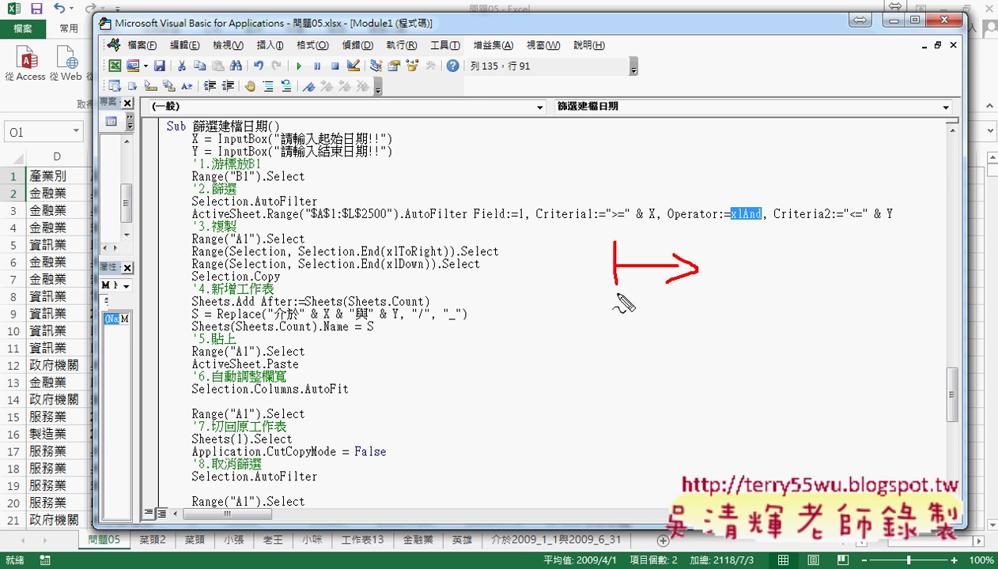
{"action": "mouse_move", "coordinate": [749, 235]}
{"action": "left_mouse_down"}
{"action": "mouse_move", "coordinate": [741, 292]}
{"action": "mouse_move", "coordinate": [703, 267]}
{"action": "mouse_move", "coordinate": [715, 278]}
{"action": "left_mouse_up"}
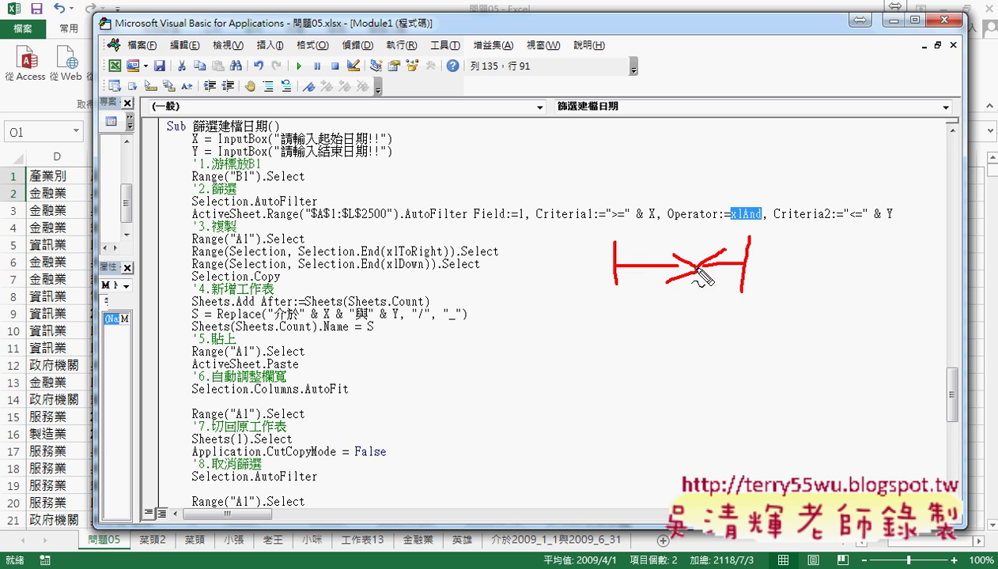
{"action": "mouse_move", "coordinate": [639, 261]}
{"action": "left_mouse_down"}
{"action": "mouse_move", "coordinate": [690, 233]}
{"action": "mouse_move", "coordinate": [723, 299]}
{"action": "mouse_move", "coordinate": [632, 281]}
{"action": "mouse_move", "coordinate": [648, 260]}
{"action": "left_mouse_up"}
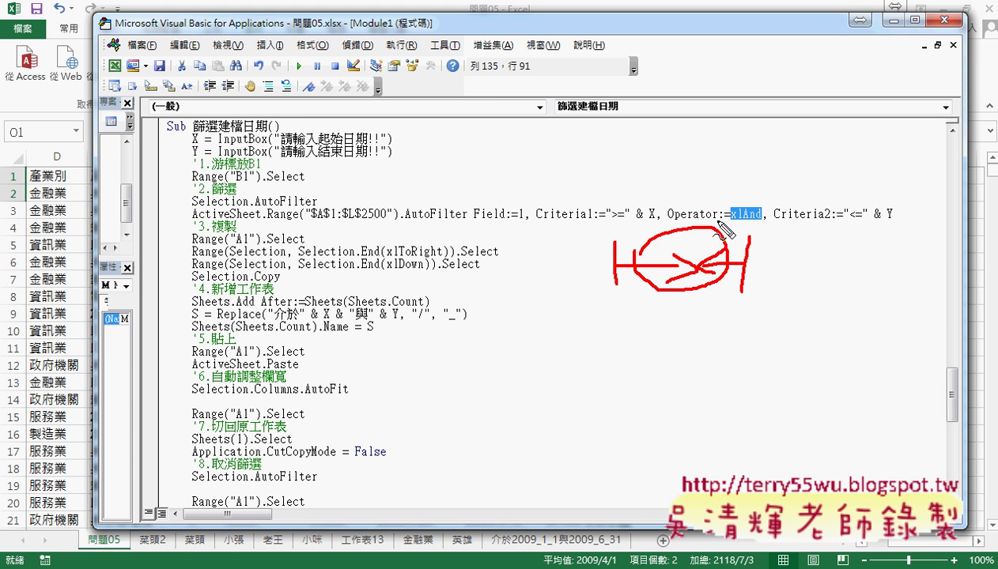
{"action": "left_click_drag", "start_coordinate": [741, 223], "coordinate": [759, 222]}
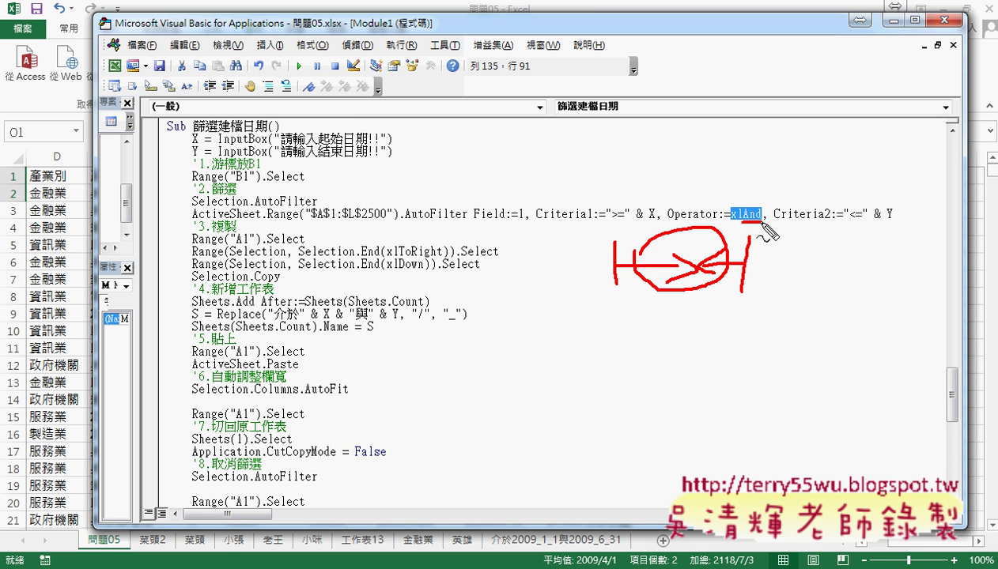
{"action": "key", "text": "Escape"}
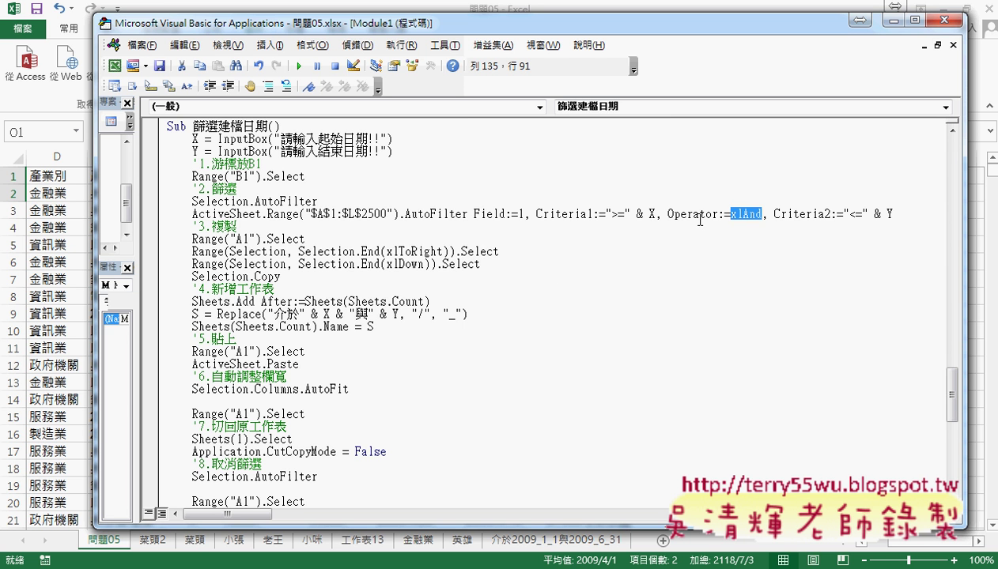
{"action": "scroll", "coordinate": [685, 222], "scroll_direction": "down", "scroll_amount": 1}
{"action": "scroll", "coordinate": [644, 241], "scroll_direction": "down", "scroll_amount": 1}
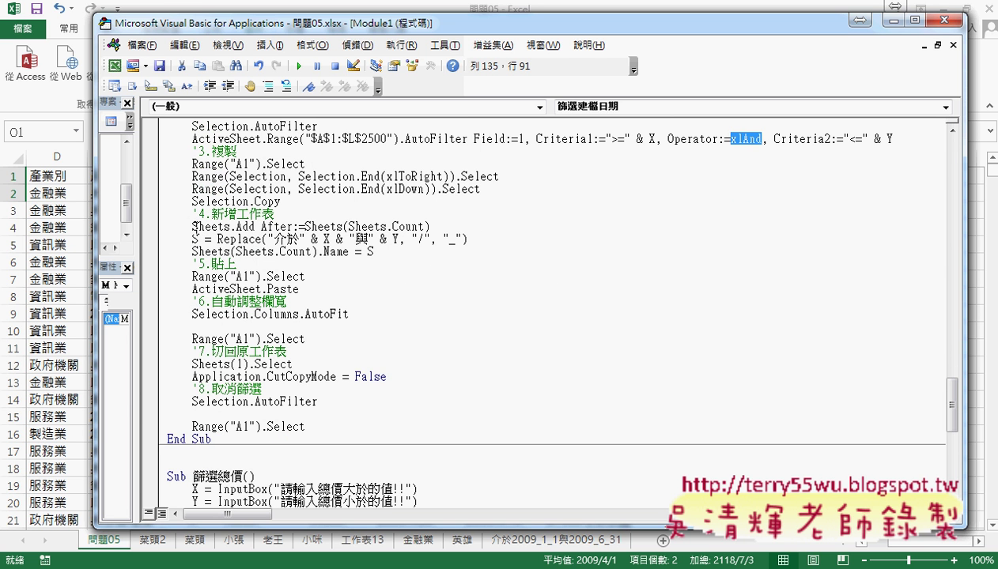
Step: Highlight the lines that add a worksheet and name it S built with Replace
{"action": "left_click_drag", "start_coordinate": [192, 226], "coordinate": [433, 227]}
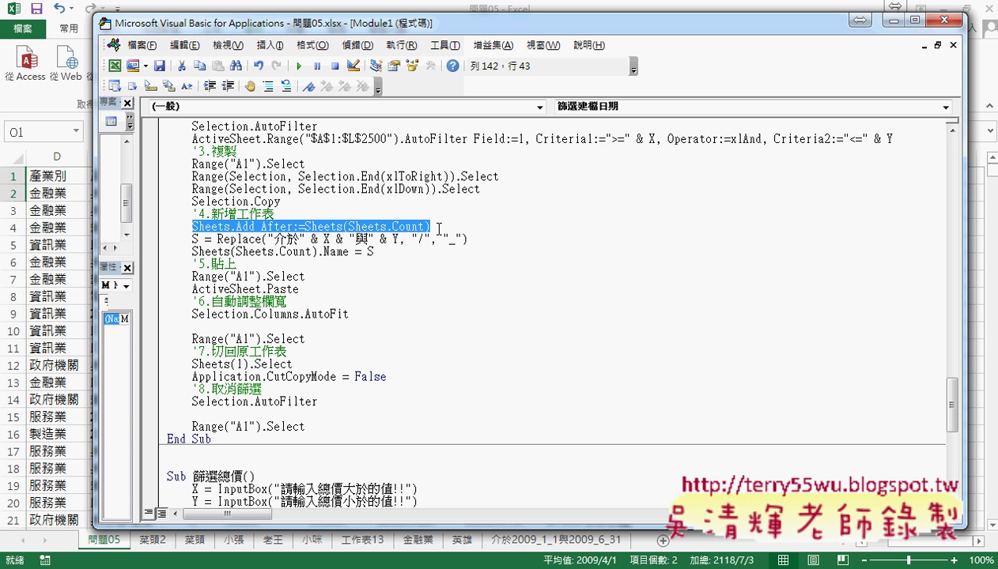
{"action": "left_click_drag", "start_coordinate": [318, 251], "coordinate": [349, 253]}
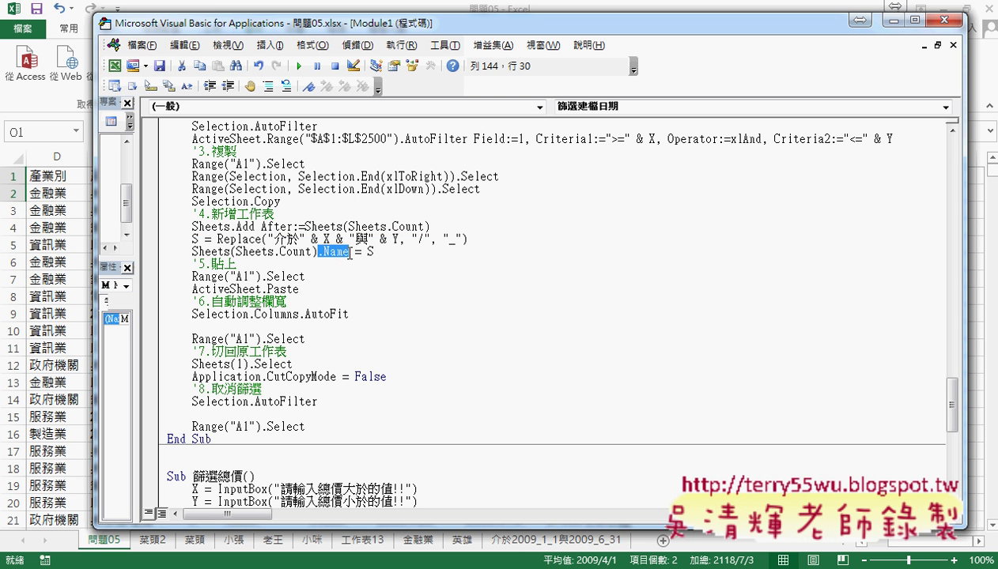
{"action": "double_click", "coordinate": [371, 252]}
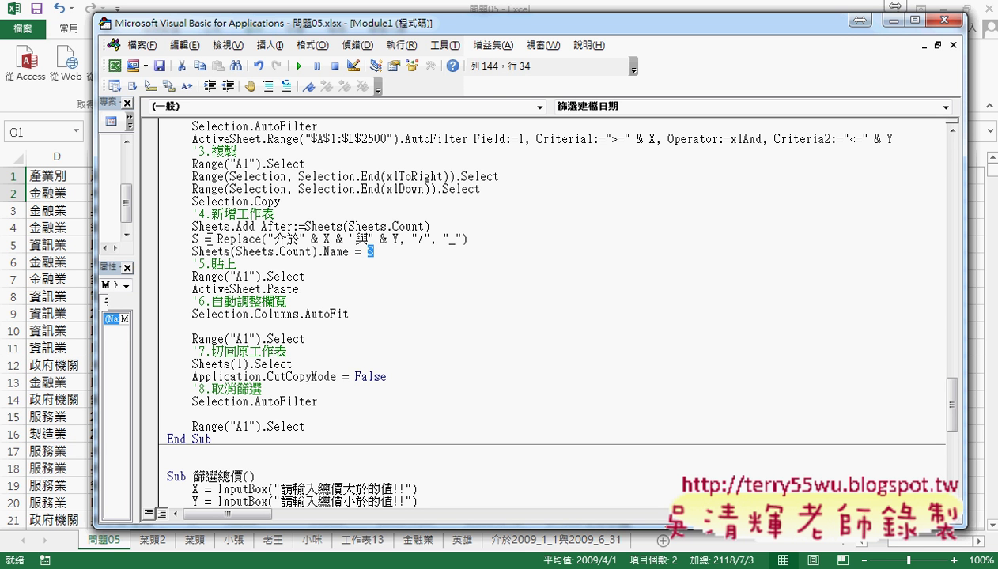
{"action": "double_click", "coordinate": [195, 239]}
{"action": "left_click_drag", "start_coordinate": [216, 239], "coordinate": [261, 238]}
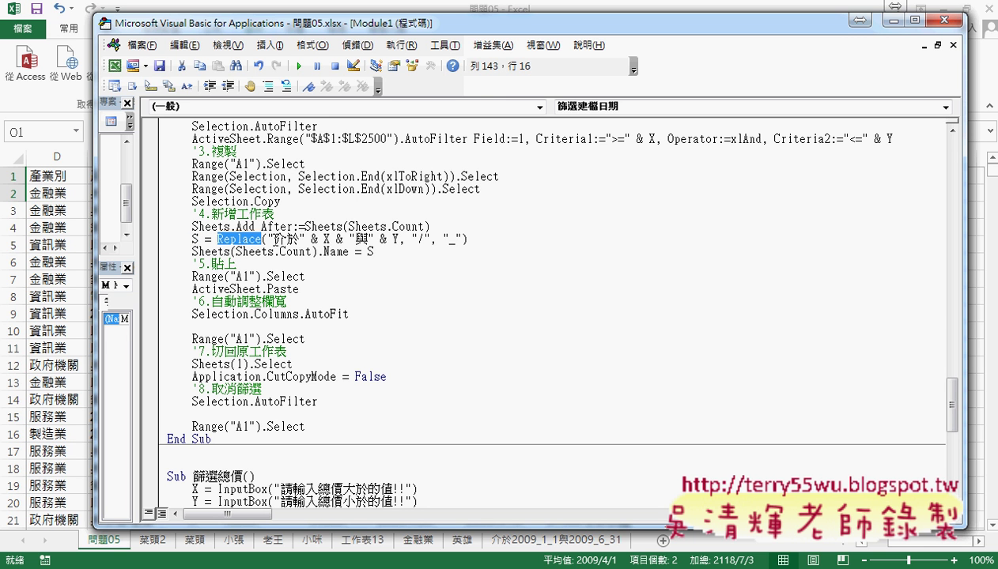
{"action": "left_click_drag", "start_coordinate": [261, 239], "coordinate": [487, 240]}
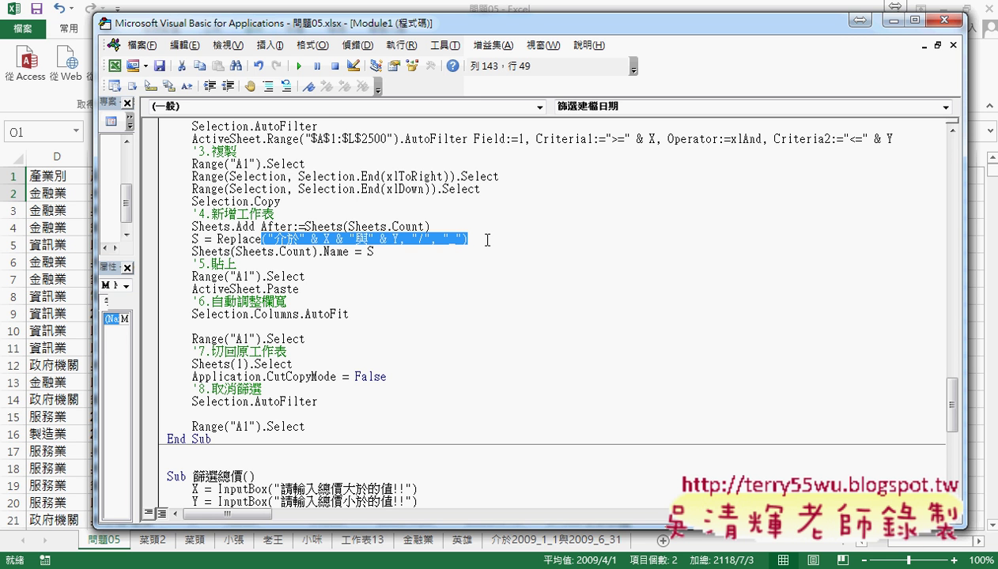
Step: Undo an accidental edit, then highlight the 介於/與 concatenation and slash replacement
{"action": "type", "text": "("}
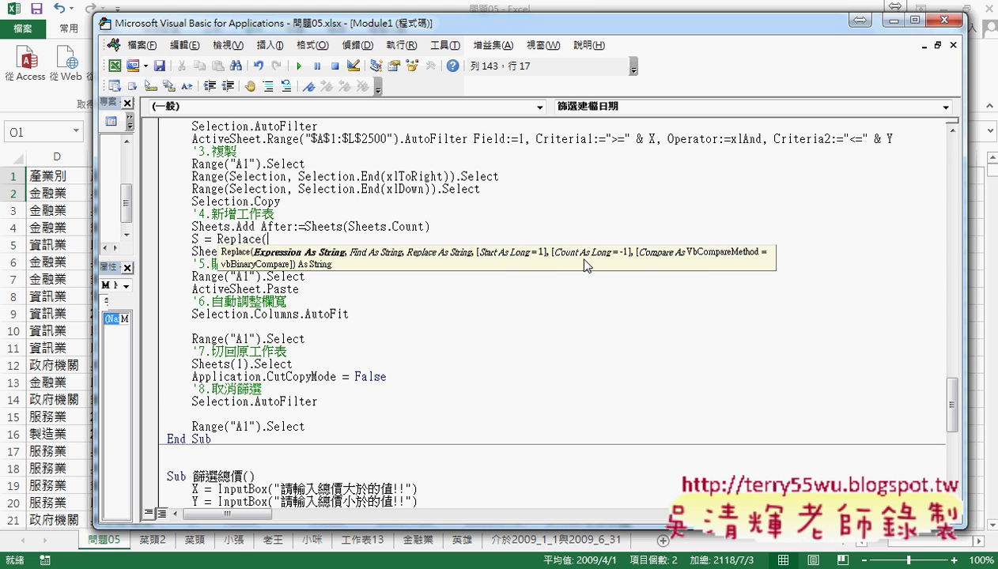
{"action": "key", "text": "ctrl+z"}
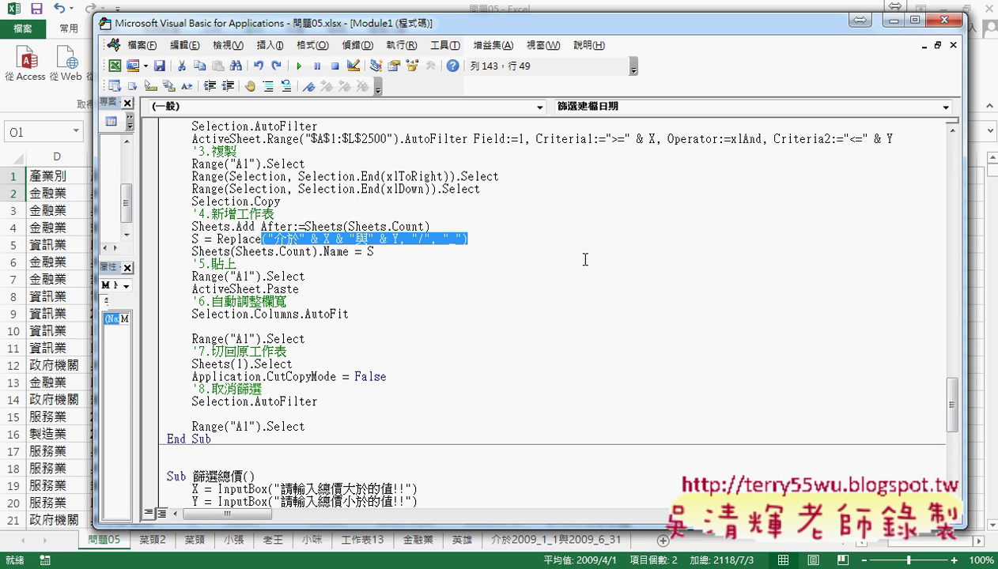
{"action": "left_click", "coordinate": [561, 254]}
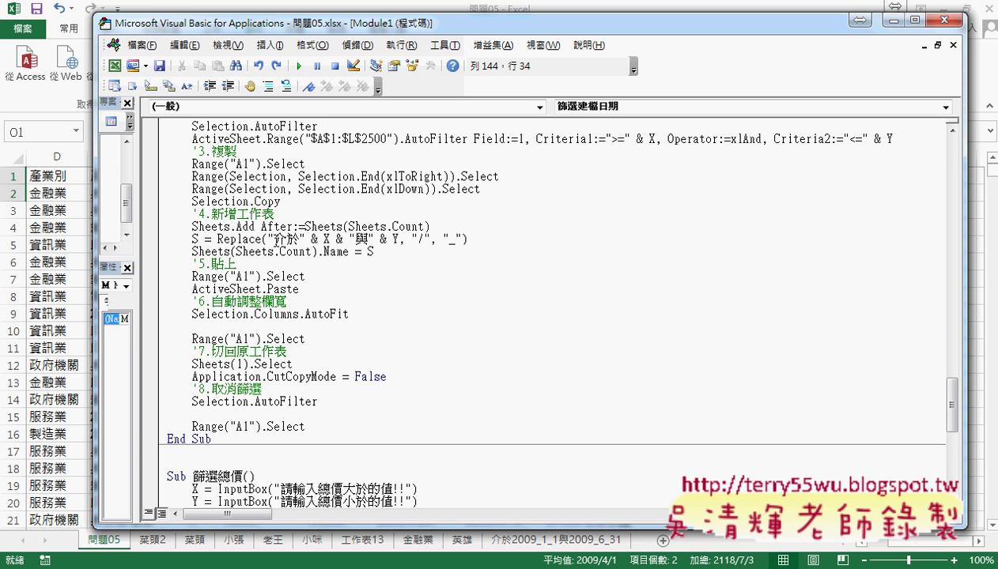
{"action": "left_click_drag", "start_coordinate": [270, 238], "coordinate": [400, 240]}
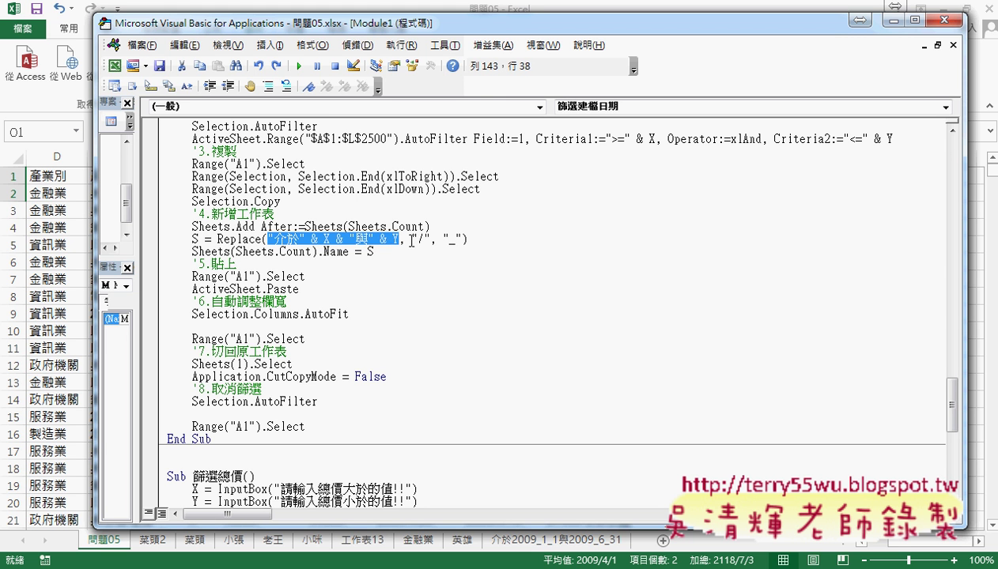
{"action": "left_click_drag", "start_coordinate": [411, 237], "coordinate": [463, 239]}
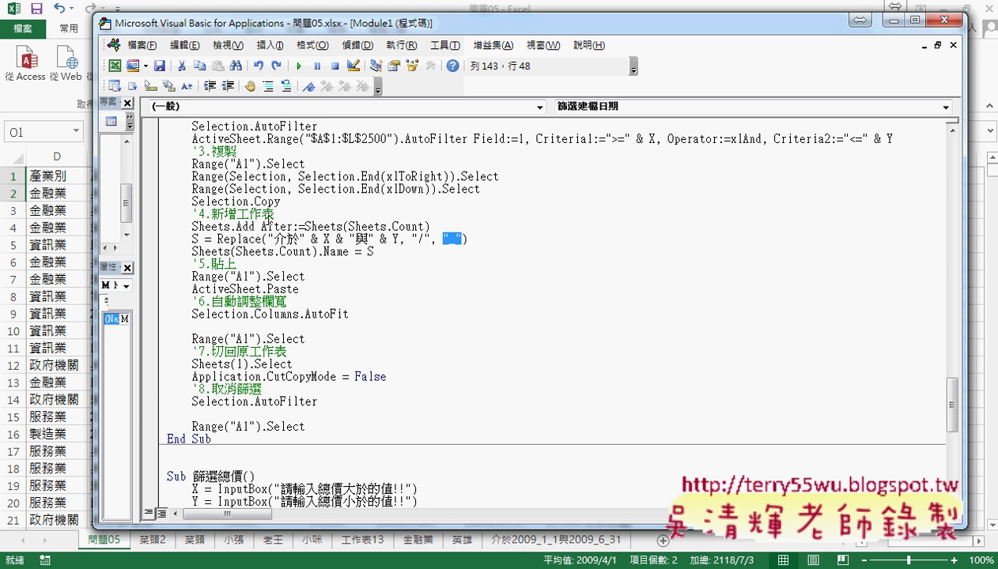
{"action": "left_click", "coordinate": [194, 239]}
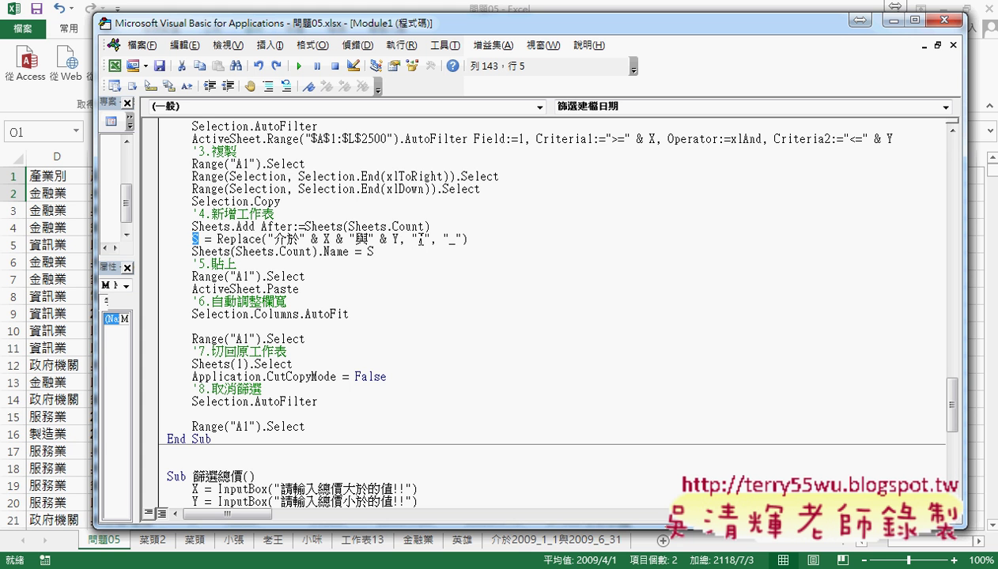
{"action": "left_click", "coordinate": [371, 251]}
{"action": "double_click", "coordinate": [369, 251]}
{"action": "left_click_drag", "start_coordinate": [518, 523], "coordinate": [515, 511]}
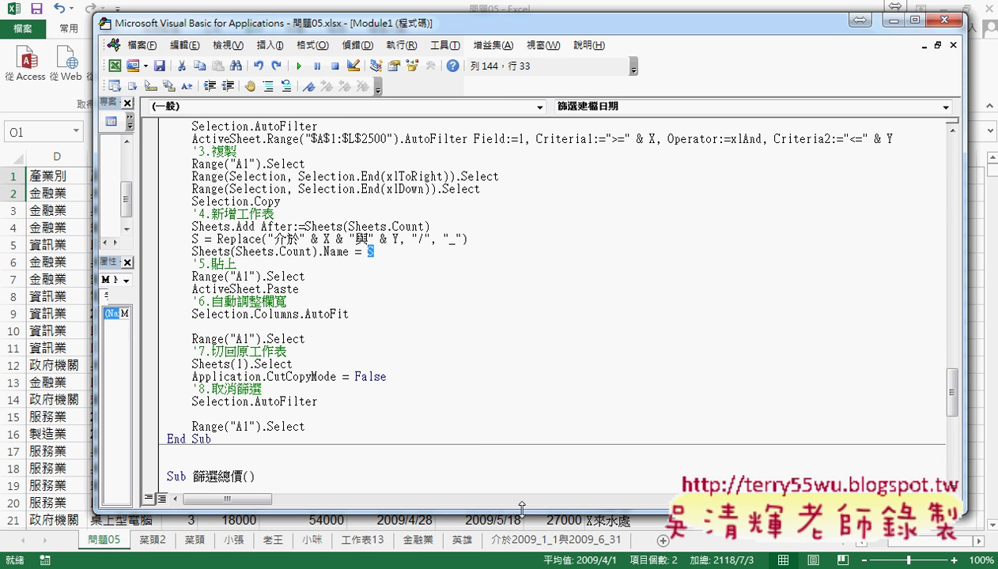
Step: Set a breakpoint on the Replace line and run the macro for 2009/1/1 to 2009/6/30
{"action": "left_click", "coordinate": [150, 239]}
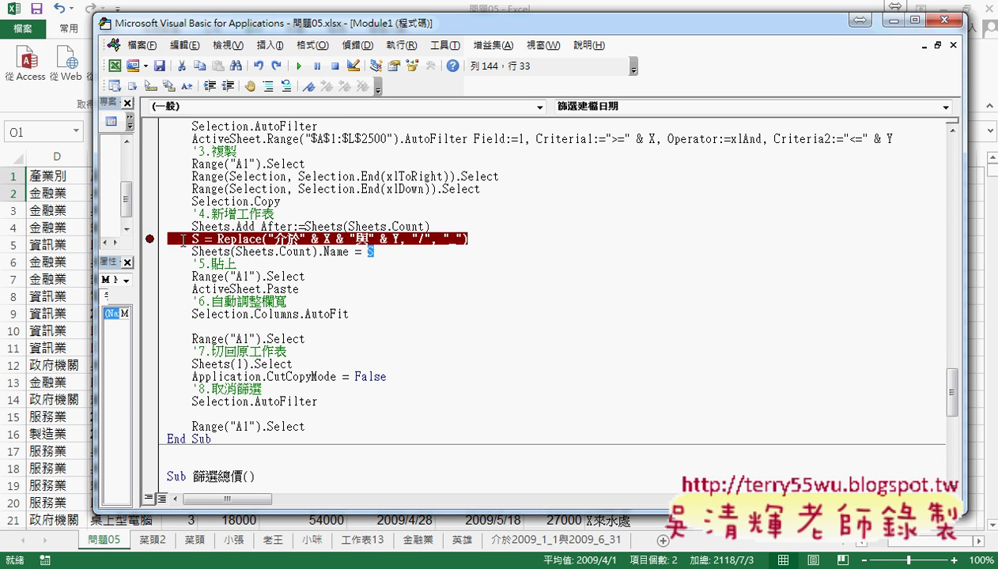
{"action": "left_click", "coordinate": [299, 66]}
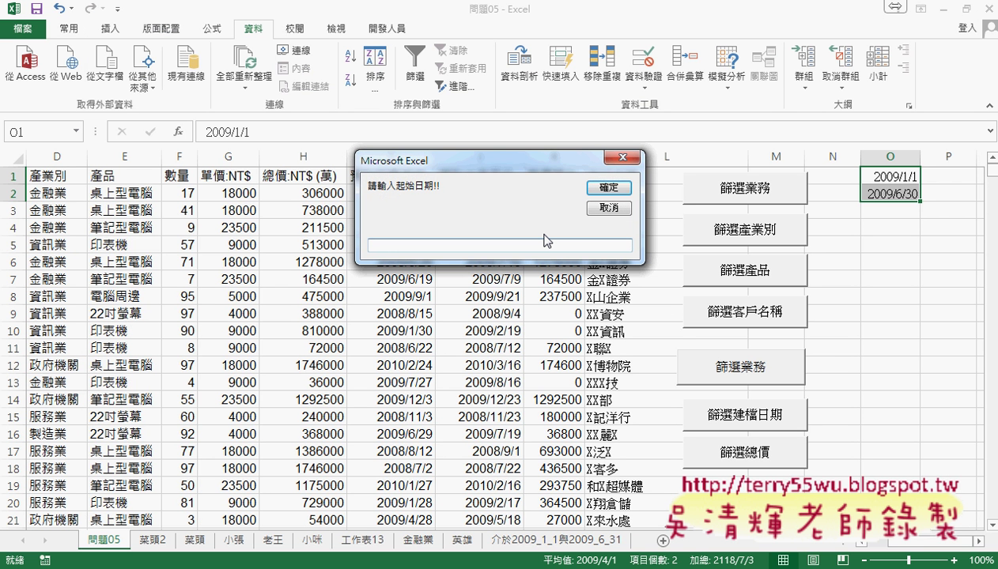
{"action": "type", "text": "2009/"}
{"action": "type", "text": "1/1"}
{"action": "key", "text": "Return"}
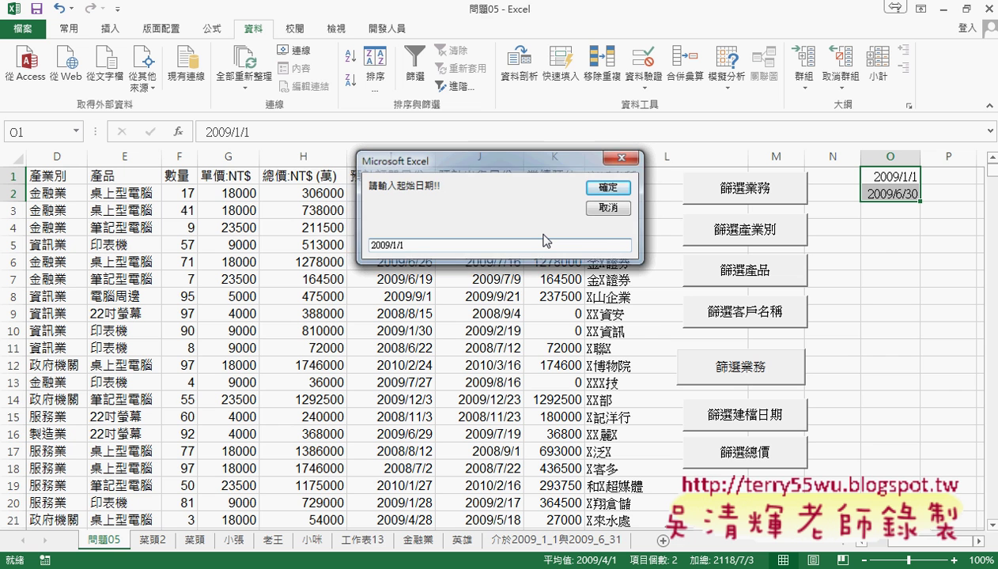
{"action": "type", "text": "2009"}
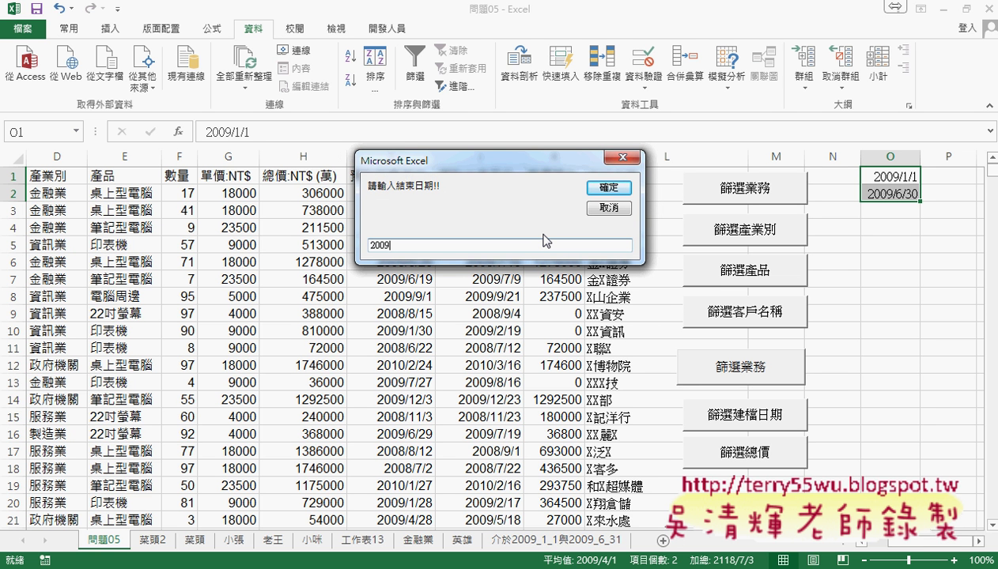
{"action": "type", "text": "/6/"}
{"action": "type", "text": "30"}
{"action": "key", "text": "Return"}
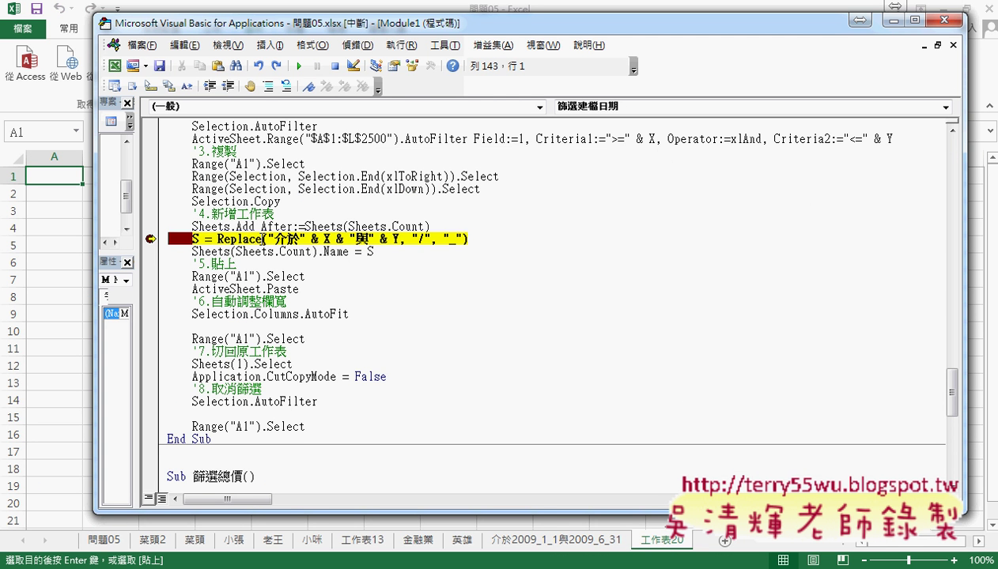
Step: Check the sheet-name expression, step once, then let the macro finish and close the VBA editor
{"action": "left_click_drag", "start_coordinate": [267, 238], "coordinate": [402, 239]}
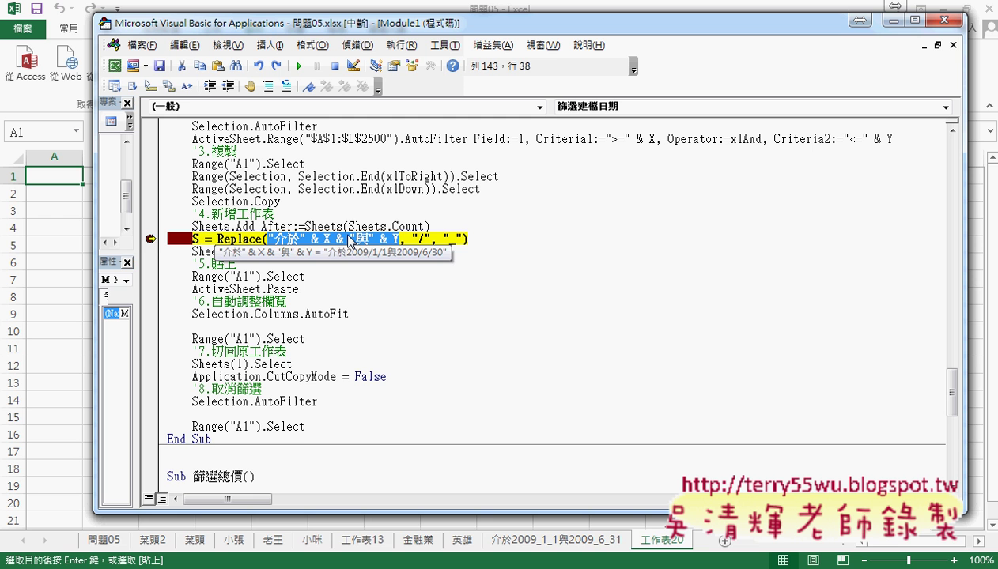
{"action": "key", "text": "F8"}
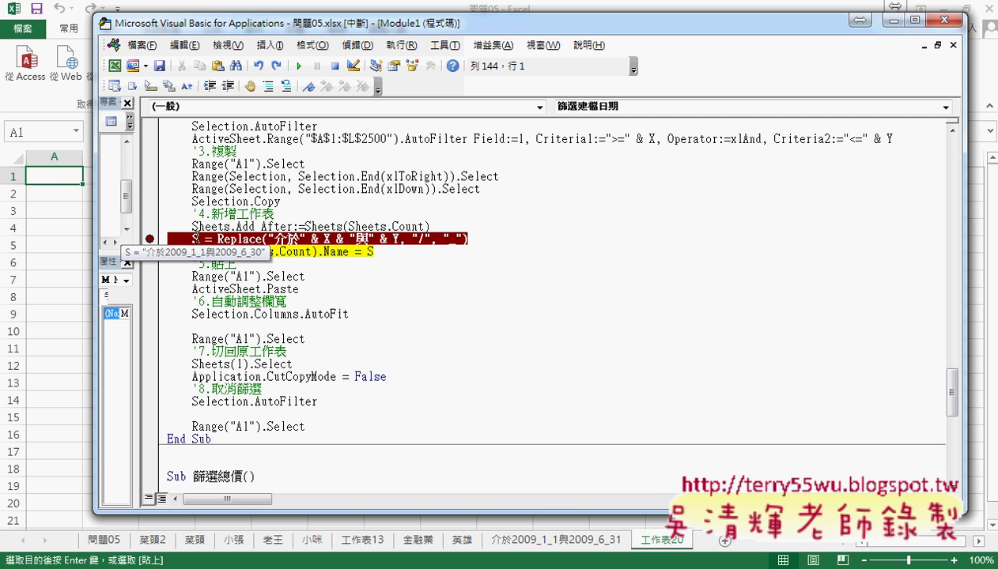
{"action": "left_click", "coordinate": [298, 67]}
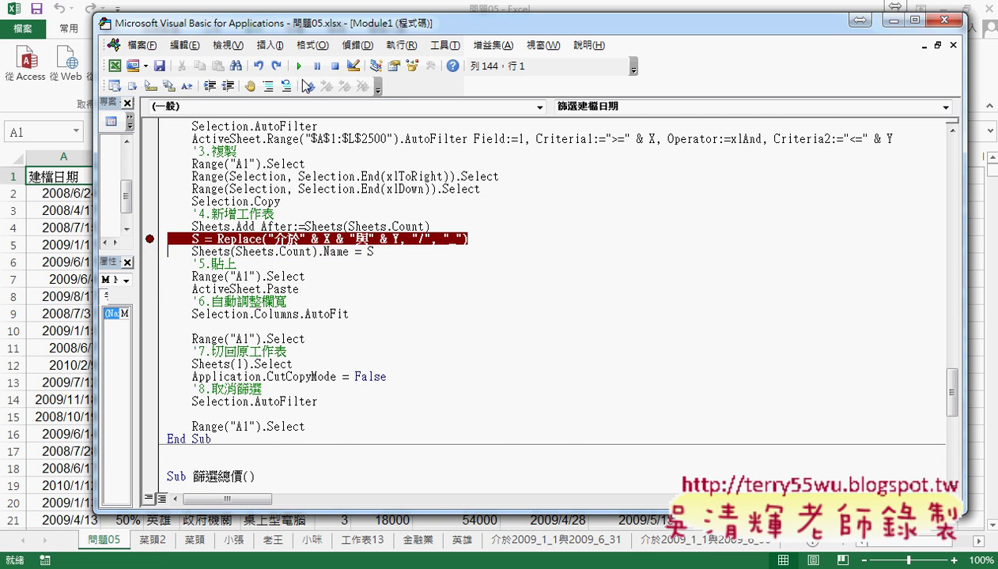
{"action": "left_click", "coordinate": [896, 19]}
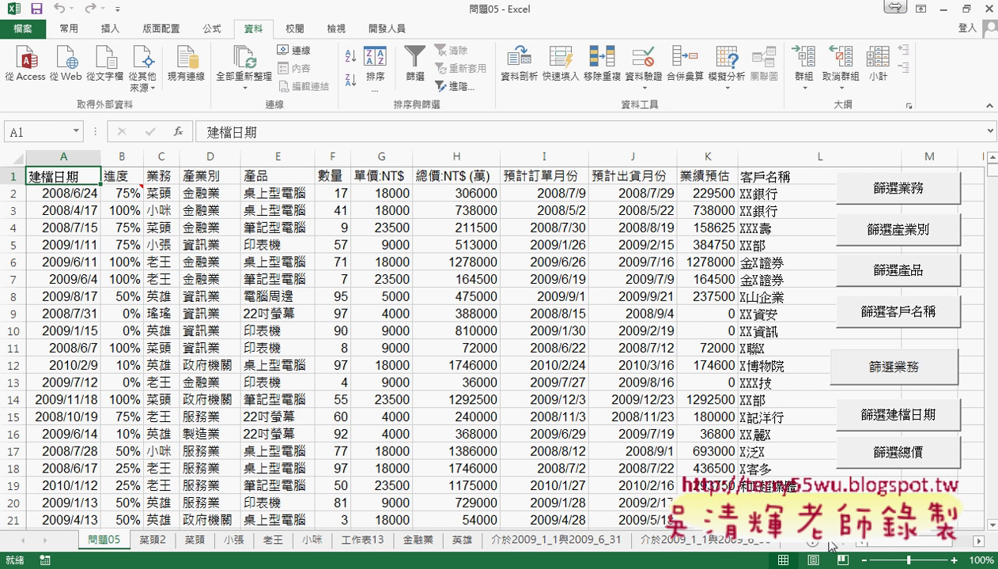
Step: Run the 篩選總價 macro with 300000 as both the minimum and maximum total price
{"action": "left_click", "coordinate": [888, 455]}
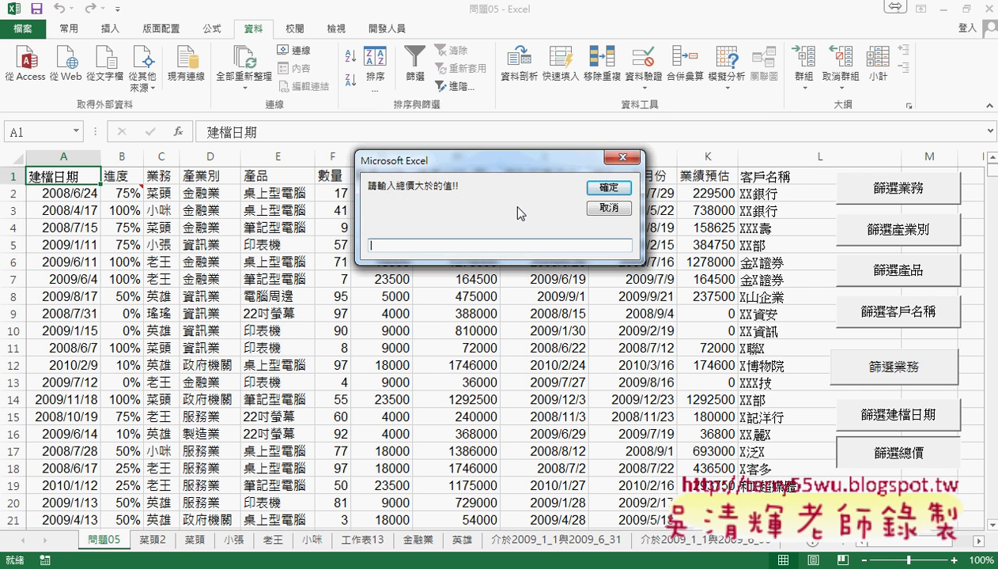
{"action": "left_click_drag", "start_coordinate": [518, 163], "coordinate": [778, 297]}
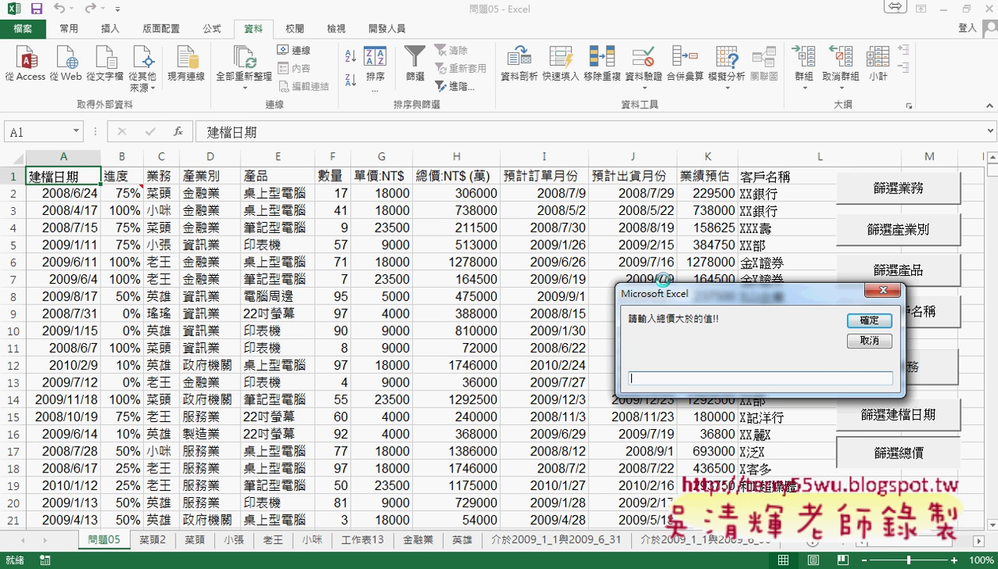
{"action": "type", "text": "30"}
{"action": "type", "text": "0000"}
{"action": "key", "text": "Return"}
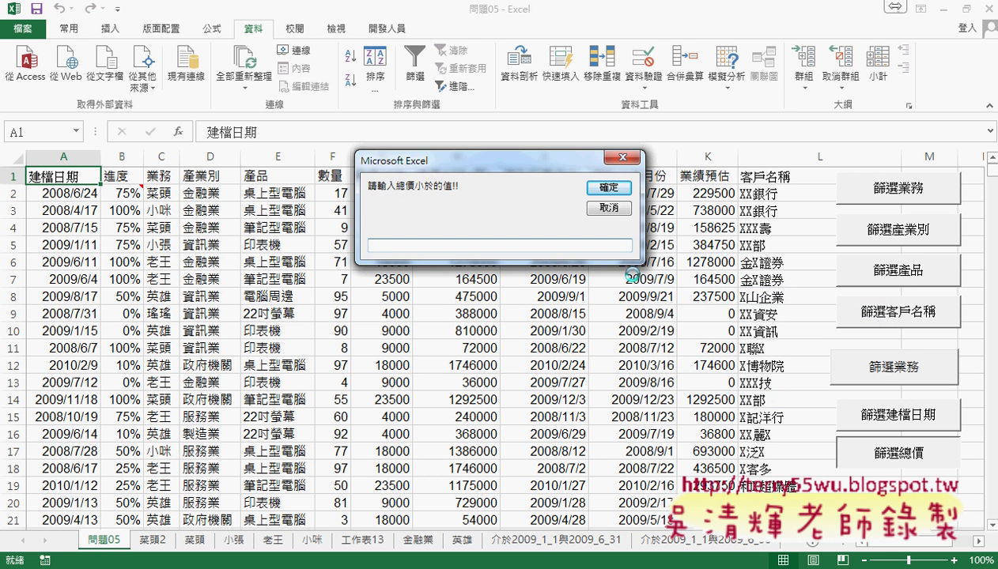
{"action": "type", "text": "3"}
{"action": "type", "text": "00000"}
{"action": "key", "text": "Return"}
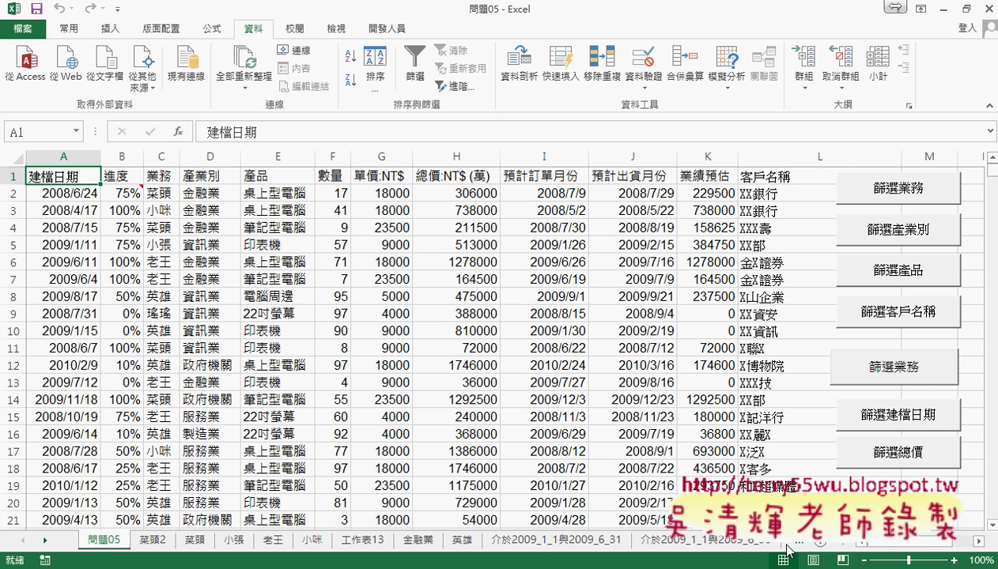
Step: Run the 篩選總價 macro again with a total-price range of 10000 to 2000000
{"action": "left_click", "coordinate": [846, 465]}
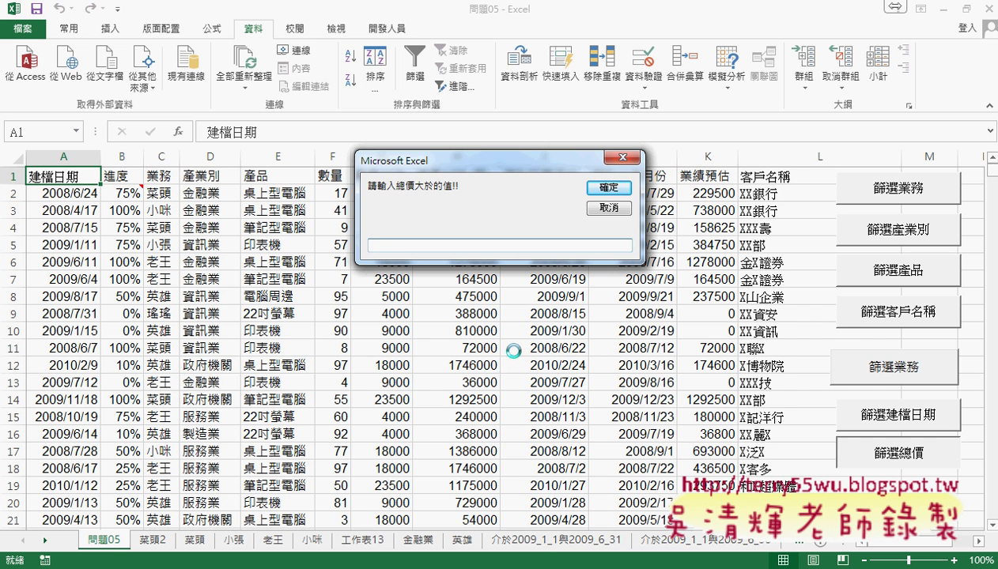
{"action": "type", "text": "100"}
{"action": "type", "text": "00"}
{"action": "key", "text": "Return"}
{"action": "type", "text": "2"}
{"action": "type", "text": "00000"}
{"action": "type", "text": "0"}
{"action": "left_click", "coordinate": [609, 190]}
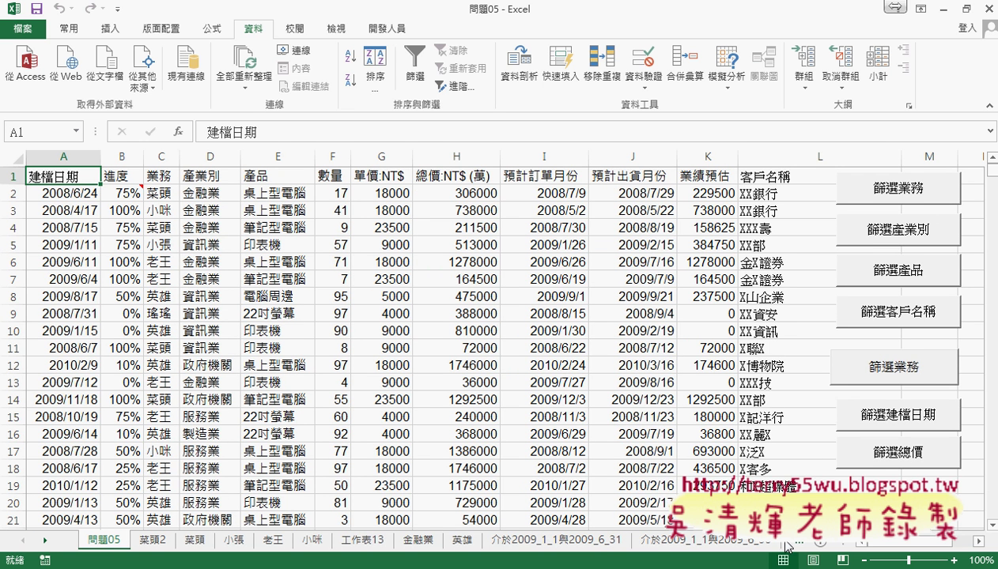
Step: Open the button's assigned 篩選總價 code and highlight the maximum-price prompt and sheet-naming line
{"action": "right_click", "coordinate": [885, 452]}
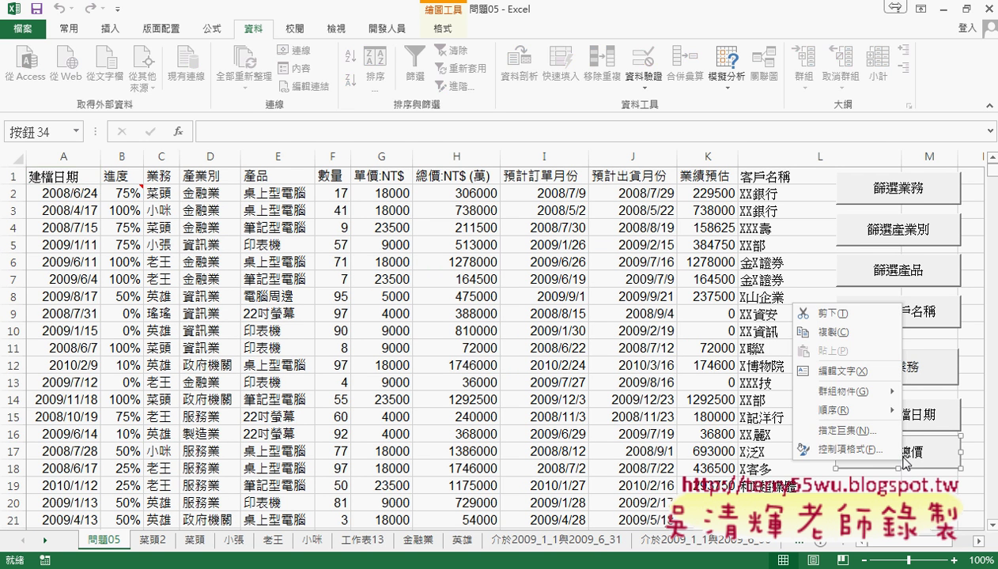
{"action": "left_click", "coordinate": [854, 431]}
{"action": "left_click", "coordinate": [963, 299]}
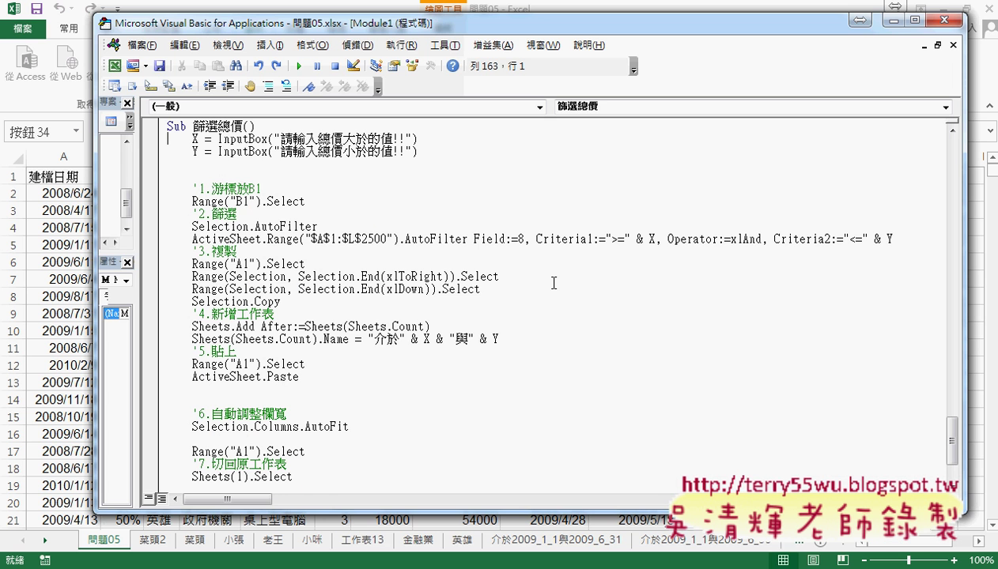
{"action": "left_click_drag", "start_coordinate": [194, 150], "coordinate": [369, 150]}
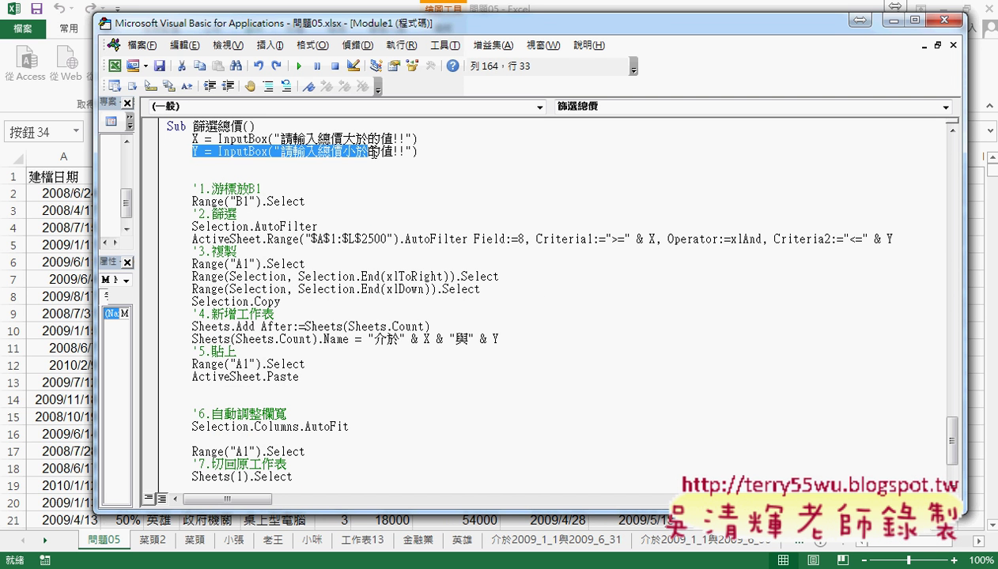
{"action": "left_click", "coordinate": [377, 326]}
{"action": "left_click_drag", "start_coordinate": [499, 339], "coordinate": [187, 340]}
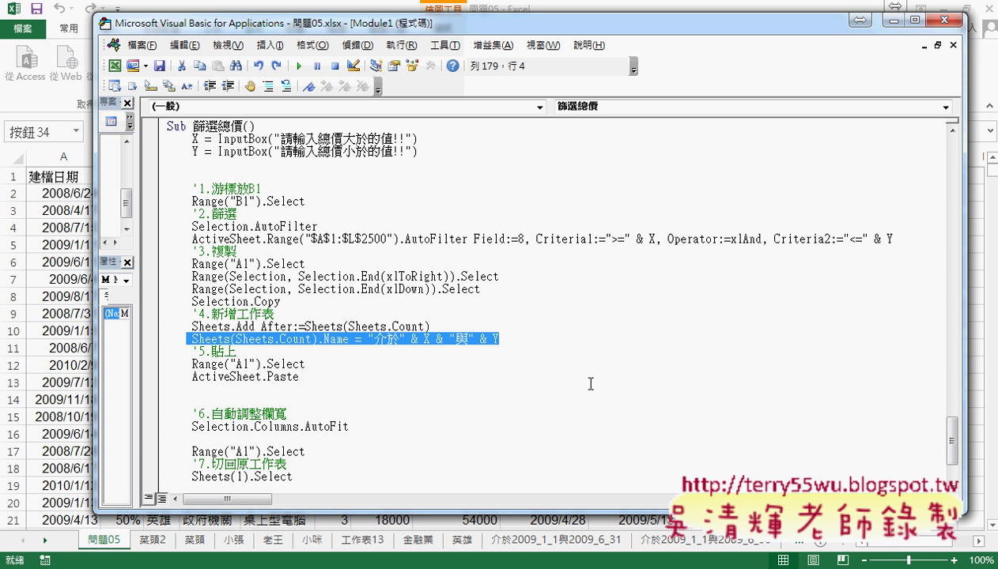
{"action": "scroll", "coordinate": [601, 378], "scroll_direction": "up", "scroll_amount": 2}
{"action": "scroll", "coordinate": [613, 370], "scroll_direction": "up", "scroll_amount": 2}
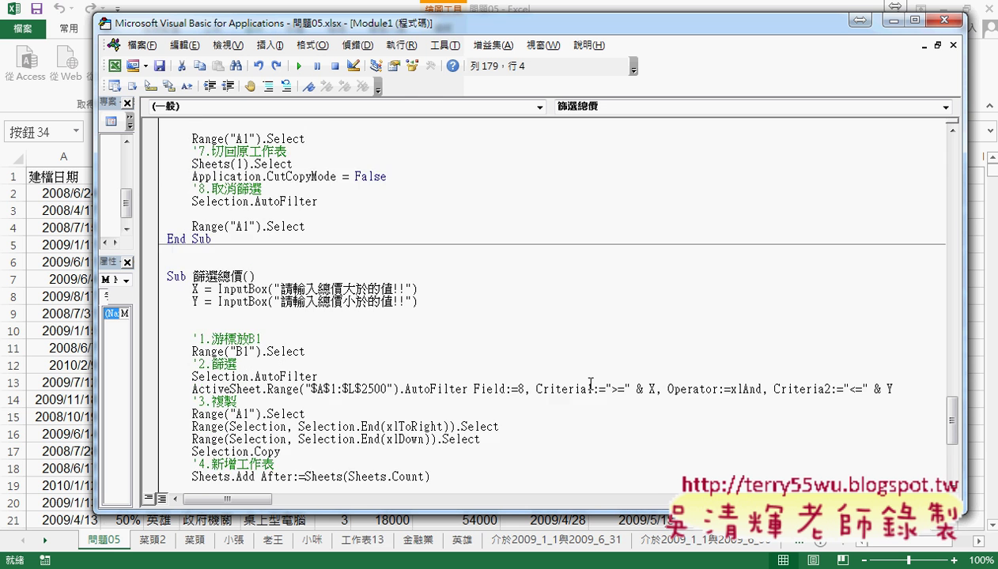
{"action": "scroll", "coordinate": [624, 362], "scroll_direction": "down", "scroll_amount": 2}
Step: Mark Field:=8, the Y InputBox line and the Criteria2 upper bound, then scroll through Sub 篩選總價
{"action": "double_click", "coordinate": [520, 314]}
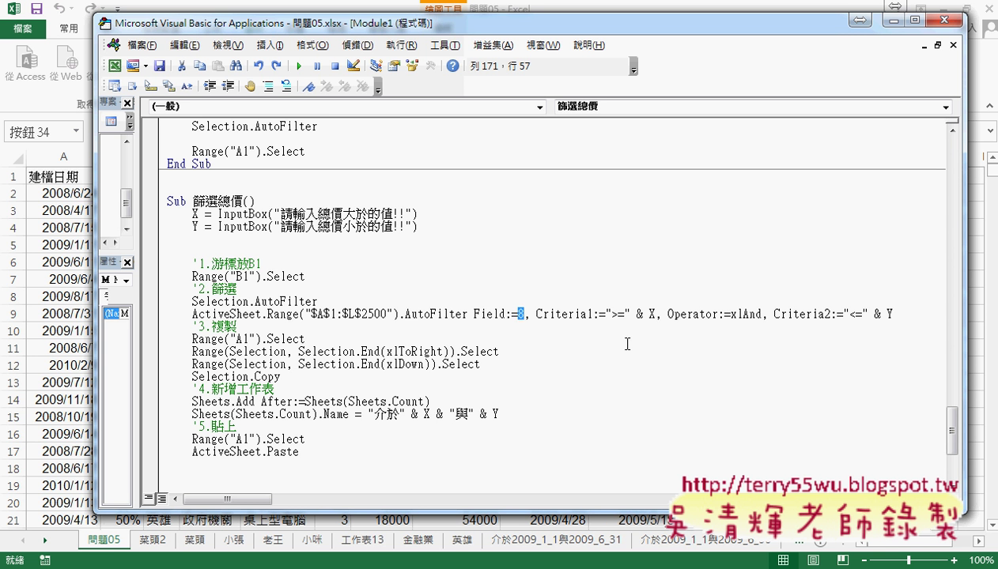
{"action": "left_click_drag", "start_coordinate": [192, 227], "coordinate": [417, 227]}
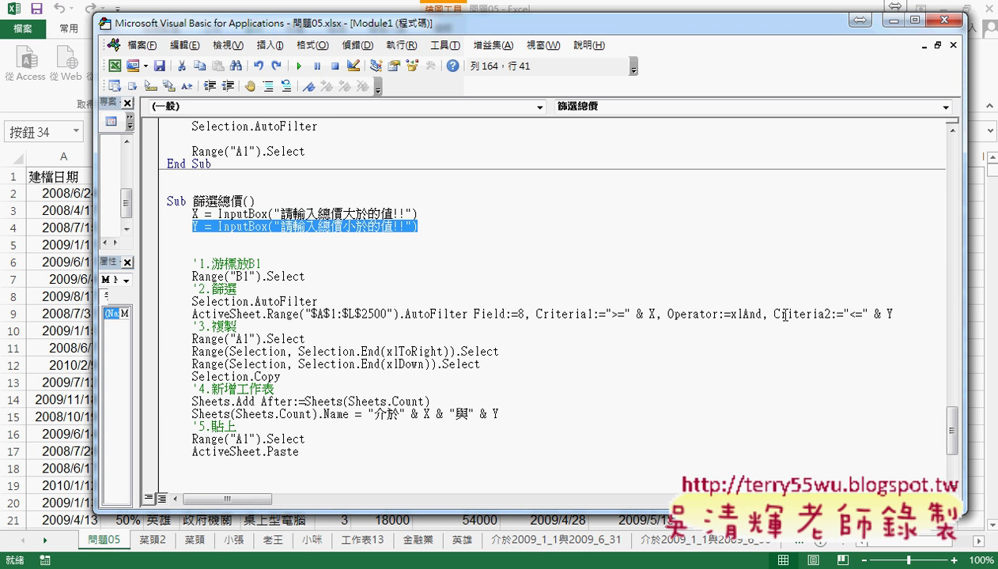
{"action": "left_click_drag", "start_coordinate": [774, 314], "coordinate": [896, 314]}
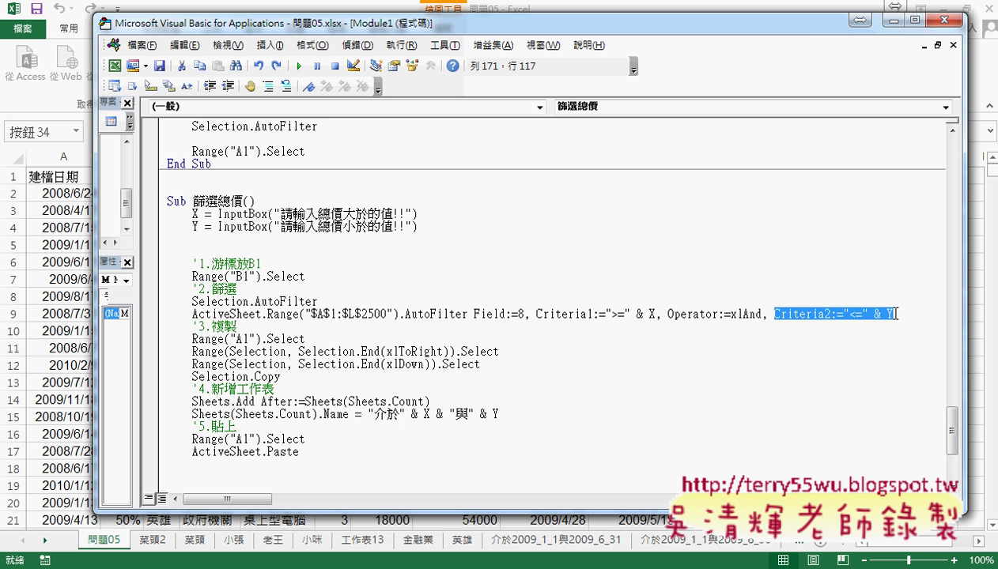
{"action": "scroll", "coordinate": [507, 312], "scroll_direction": "up", "scroll_amount": 3}
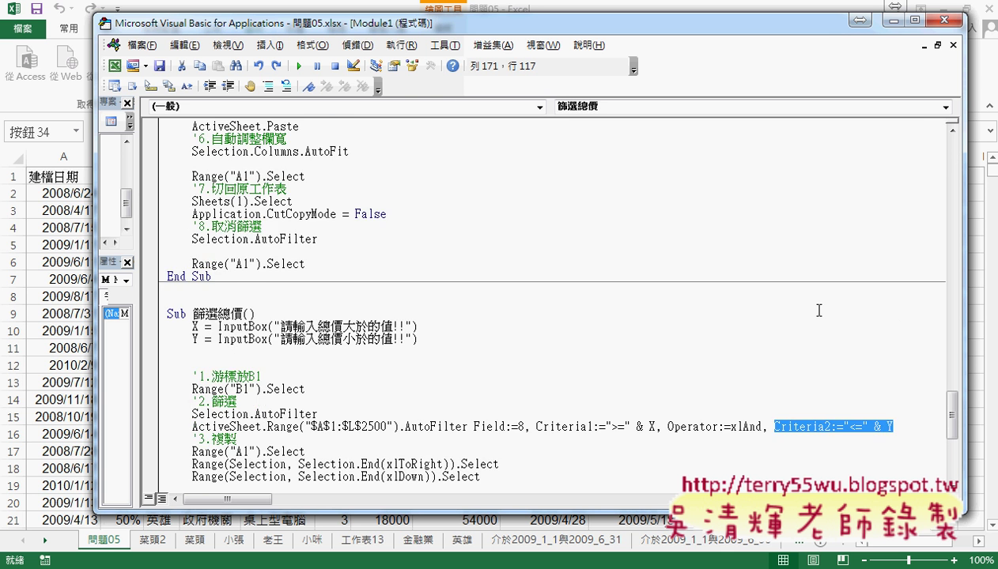
{"action": "scroll", "coordinate": [513, 227], "scroll_direction": "up", "scroll_amount": 3}
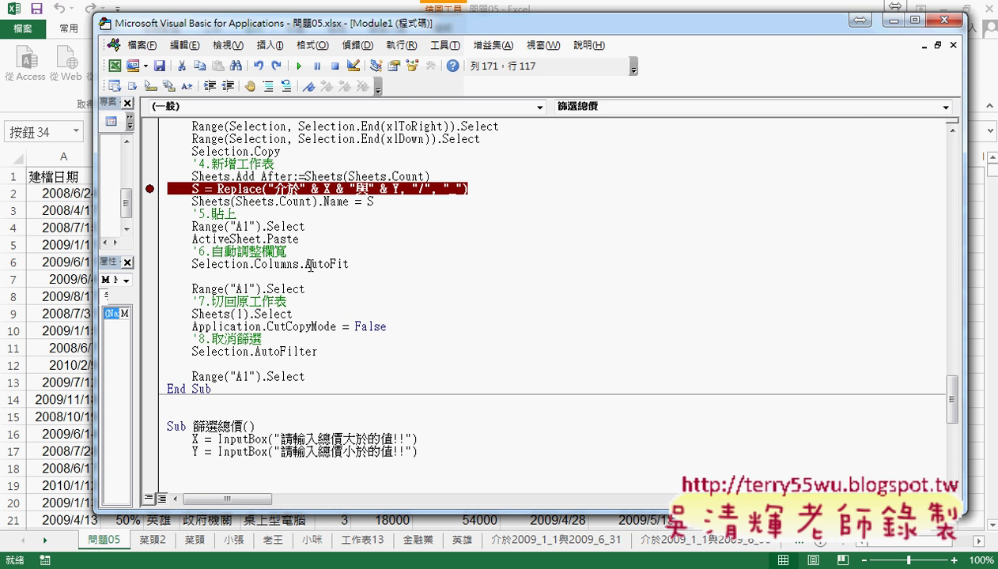
{"action": "scroll", "coordinate": [314, 264], "scroll_direction": "down", "scroll_amount": 6}
{"action": "scroll", "coordinate": [315, 264], "scroll_direction": "down", "scroll_amount": 2}
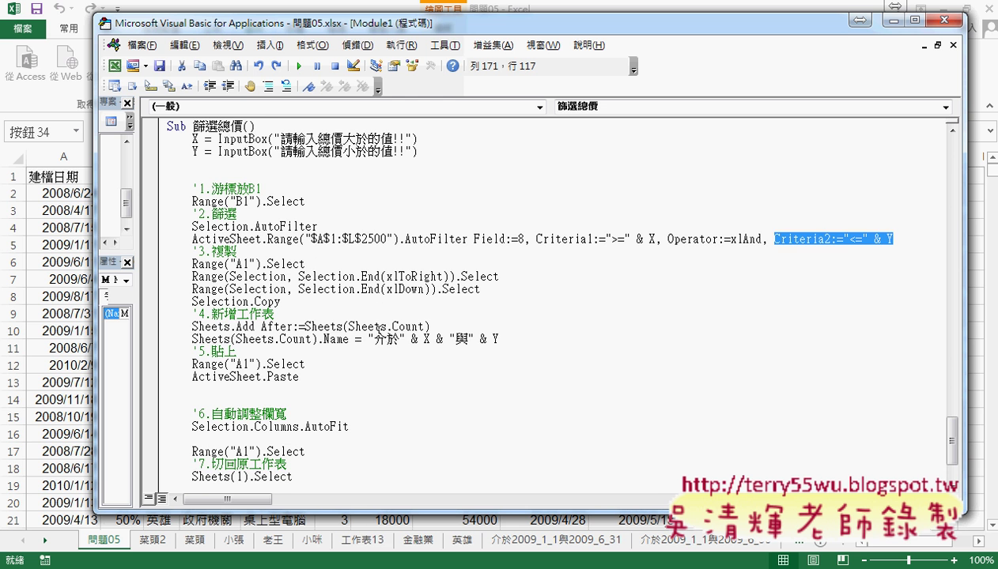
{"action": "scroll", "coordinate": [372, 327], "scroll_direction": "down", "scroll_amount": 1}
{"action": "scroll", "coordinate": [402, 325], "scroll_direction": "down", "scroll_amount": 2}
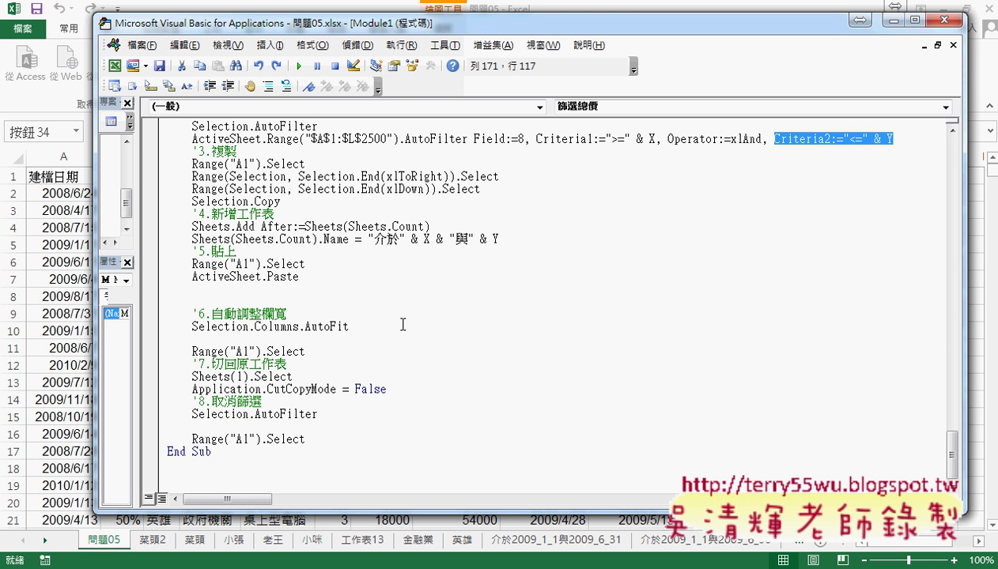
{"action": "scroll", "coordinate": [403, 324], "scroll_direction": "up", "scroll_amount": 3}
{"action": "scroll", "coordinate": [402, 324], "scroll_direction": "up", "scroll_amount": 5}
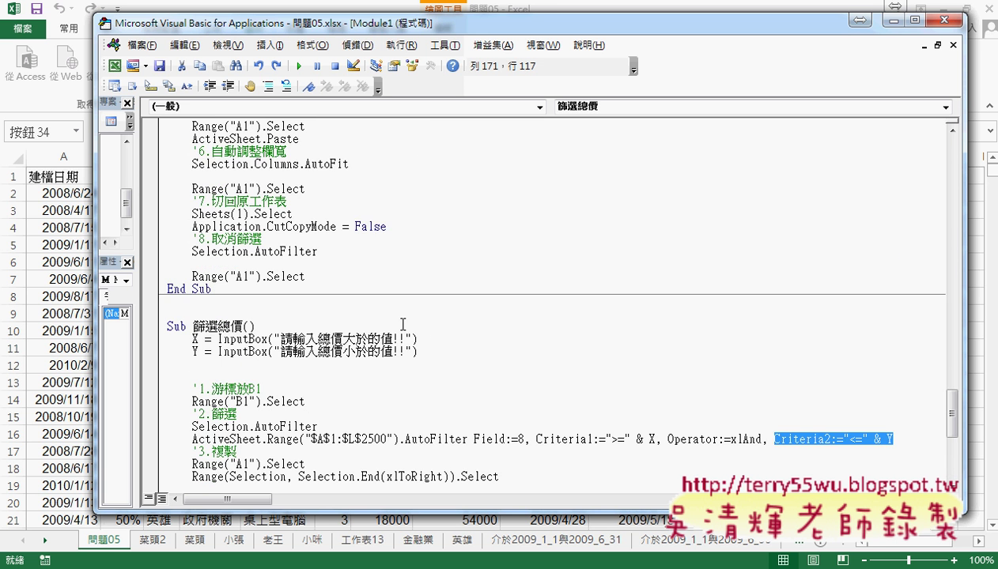
{"action": "scroll", "coordinate": [403, 324], "scroll_direction": "down", "scroll_amount": 6}
{"action": "scroll", "coordinate": [403, 324], "scroll_direction": "down", "scroll_amount": 2}
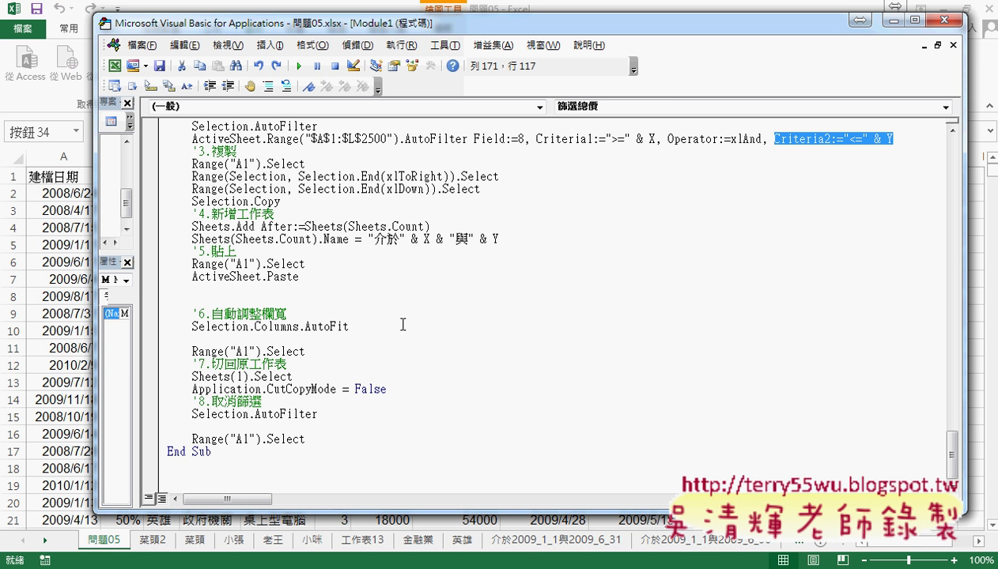
{"action": "scroll", "coordinate": [389, 348], "scroll_direction": "up", "scroll_amount": 3}
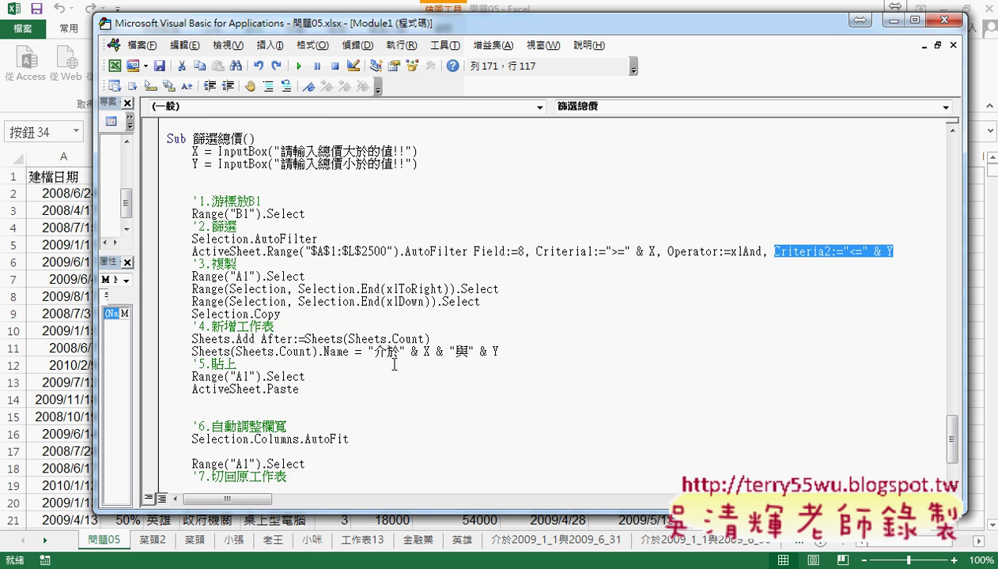
{"action": "scroll", "coordinate": [395, 363], "scroll_direction": "up", "scroll_amount": 3}
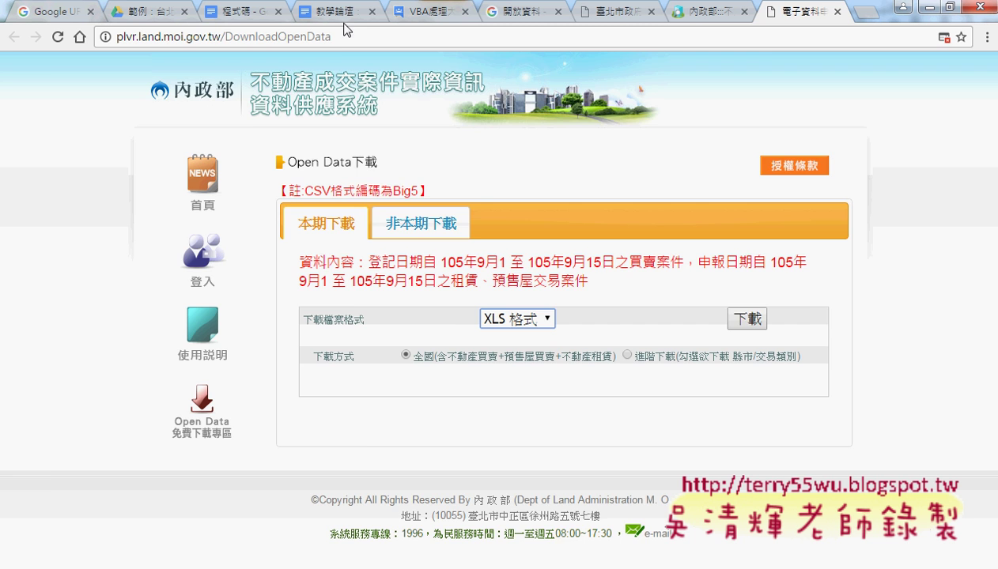
Step: Switch to the 程式碼 Google Doc and scroll the notes down to the boxed Sub 篩選產業別 macro
{"action": "left_click", "coordinate": [241, 12]}
{"action": "scroll", "coordinate": [384, 271], "scroll_direction": "down", "scroll_amount": 5}
{"action": "scroll", "coordinate": [387, 284], "scroll_direction": "down", "scroll_amount": 3}
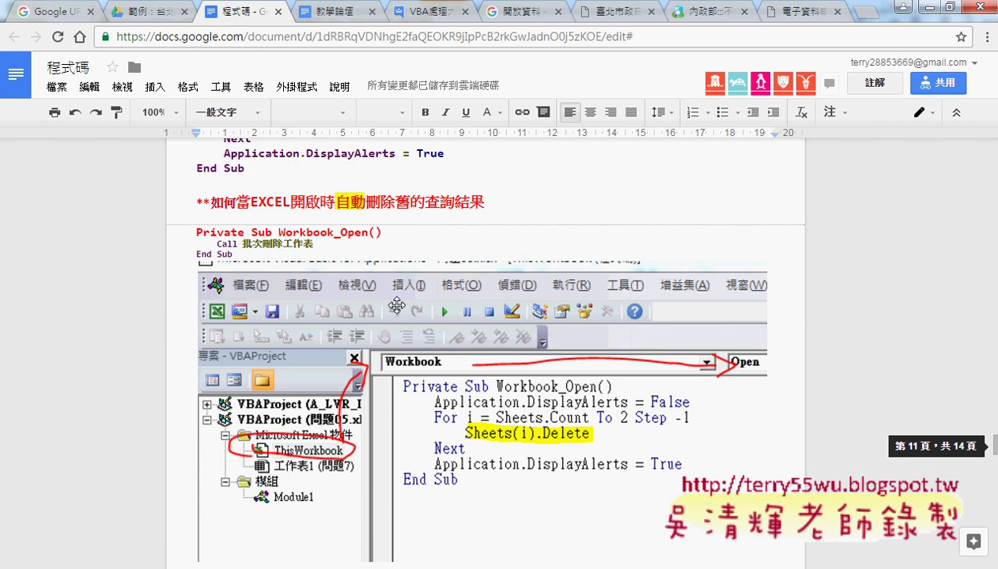
{"action": "scroll", "coordinate": [391, 292], "scroll_direction": "up", "scroll_amount": 6}
{"action": "scroll", "coordinate": [397, 305], "scroll_direction": "up", "scroll_amount": 10}
{"action": "scroll", "coordinate": [398, 305], "scroll_direction": "up", "scroll_amount": 2}
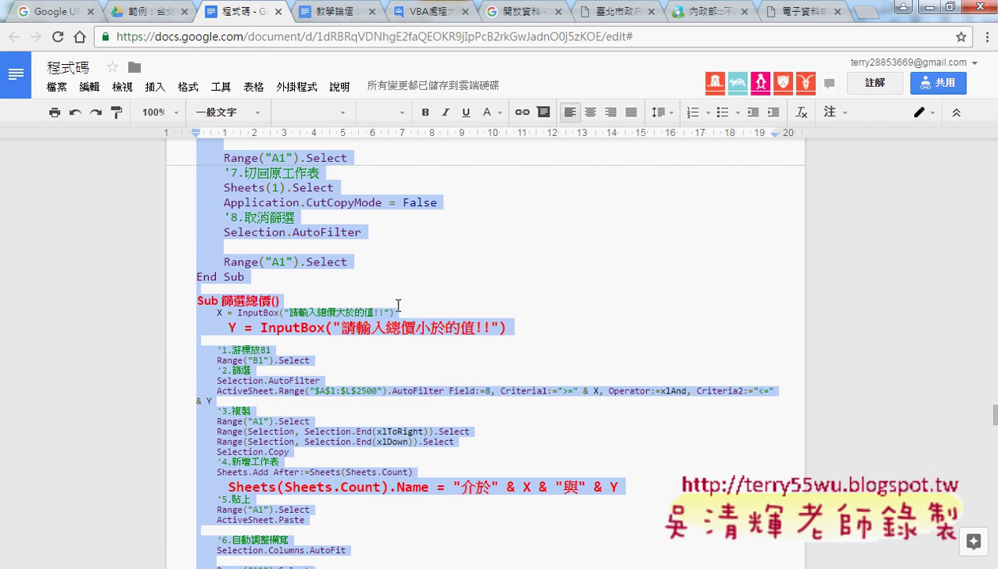
{"action": "scroll", "coordinate": [398, 305], "scroll_direction": "up", "scroll_amount": 3}
{"action": "scroll", "coordinate": [398, 306], "scroll_direction": "up", "scroll_amount": 3}
{"action": "scroll", "coordinate": [398, 305], "scroll_direction": "down", "scroll_amount": 10}
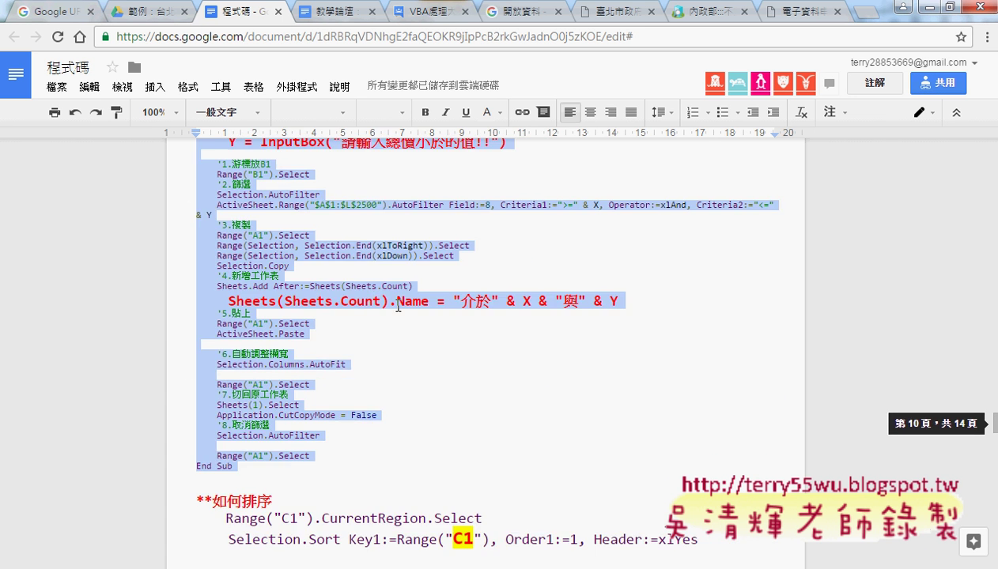
{"action": "scroll", "coordinate": [398, 305], "scroll_direction": "down", "scroll_amount": 7}
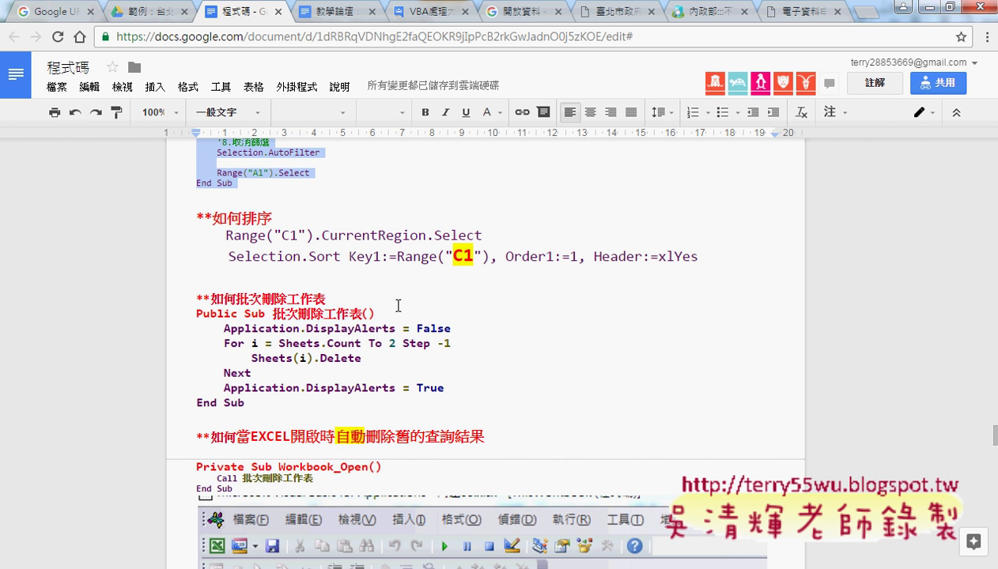
{"action": "scroll", "coordinate": [398, 305], "scroll_direction": "down", "scroll_amount": 2}
{"action": "scroll", "coordinate": [398, 305], "scroll_direction": "down", "scroll_amount": 2}
{"action": "scroll", "coordinate": [398, 305], "scroll_direction": "up", "scroll_amount": 8}
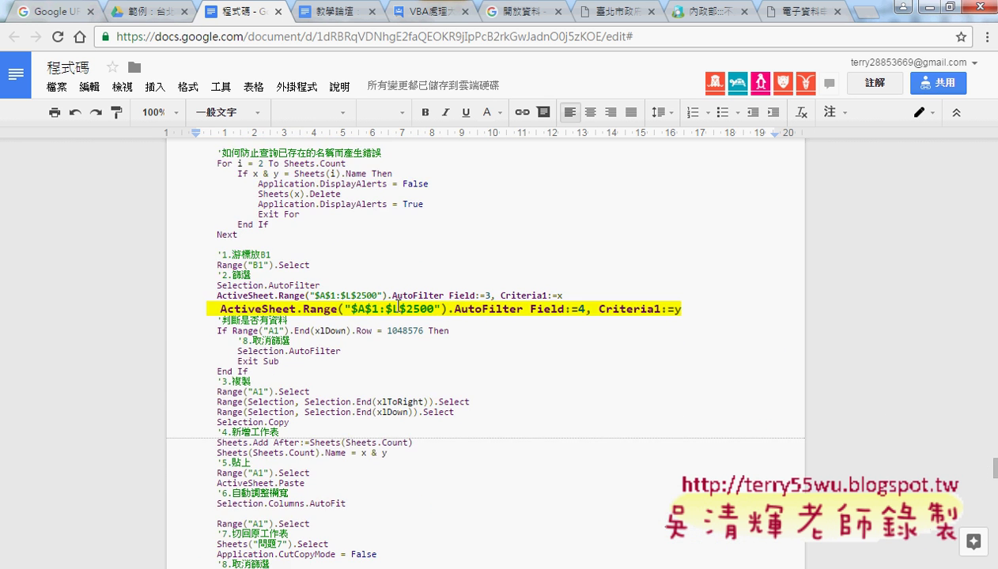
{"action": "scroll", "coordinate": [398, 305], "scroll_direction": "down", "scroll_amount": 3}
{"action": "scroll", "coordinate": [397, 305], "scroll_direction": "down", "scroll_amount": 3}
{"action": "scroll", "coordinate": [398, 305], "scroll_direction": "up", "scroll_amount": 1}
{"action": "scroll", "coordinate": [398, 306], "scroll_direction": "up", "scroll_amount": 5}
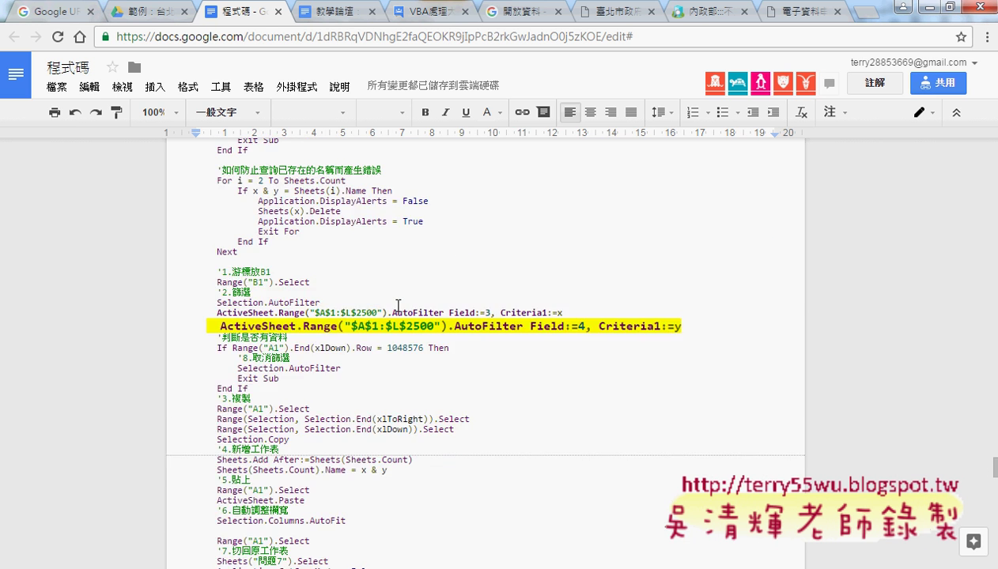
{"action": "scroll", "coordinate": [398, 305], "scroll_direction": "down", "scroll_amount": 5}
{"action": "scroll", "coordinate": [398, 306], "scroll_direction": "up", "scroll_amount": 2}
{"action": "scroll", "coordinate": [398, 305], "scroll_direction": "up", "scroll_amount": 2}
{"action": "scroll", "coordinate": [398, 305], "scroll_direction": "down", "scroll_amount": 1}
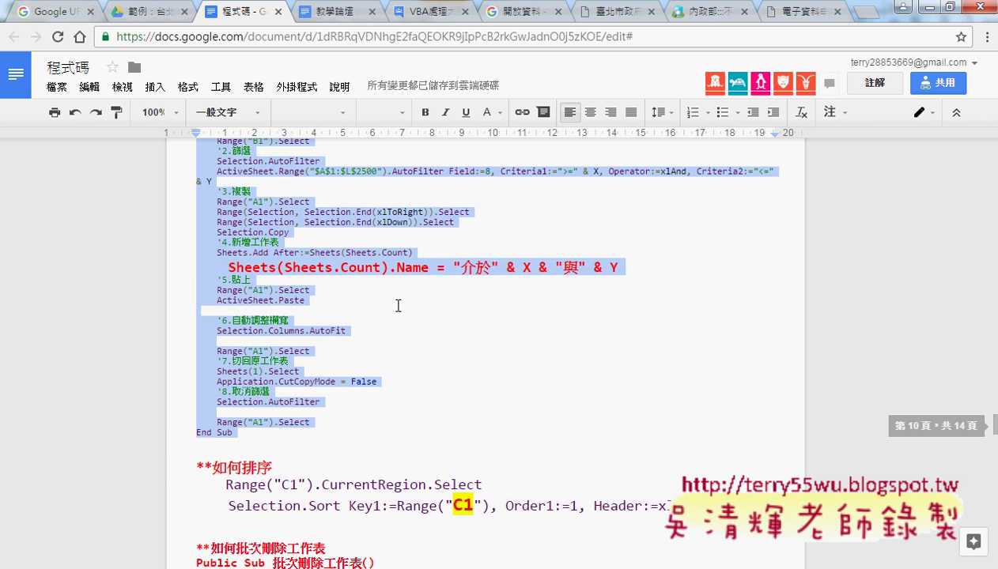
{"action": "scroll", "coordinate": [398, 305], "scroll_direction": "up", "scroll_amount": 5}
{"action": "scroll", "coordinate": [398, 305], "scroll_direction": "up", "scroll_amount": 1}
{"action": "scroll", "coordinate": [397, 306], "scroll_direction": "up", "scroll_amount": 2}
{"action": "scroll", "coordinate": [398, 305], "scroll_direction": "up", "scroll_amount": 3}
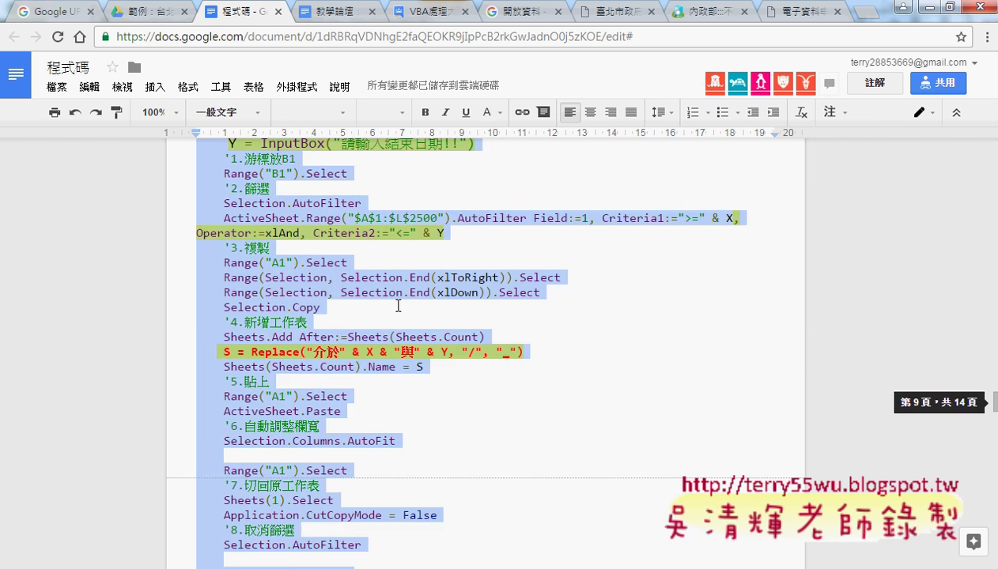
{"action": "scroll", "coordinate": [398, 305], "scroll_direction": "up", "scroll_amount": 1}
{"action": "scroll", "coordinate": [398, 305], "scroll_direction": "up", "scroll_amount": 4}
{"action": "scroll", "coordinate": [398, 305], "scroll_direction": "up", "scroll_amount": 3}
{"action": "scroll", "coordinate": [396, 305], "scroll_direction": "up", "scroll_amount": 2}
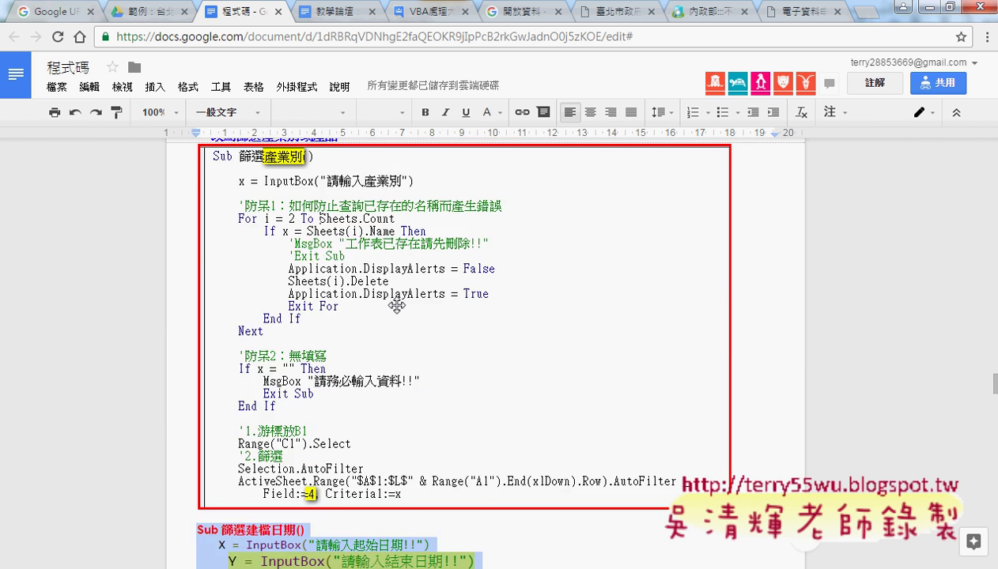
{"action": "scroll", "coordinate": [396, 306], "scroll_direction": "up", "scroll_amount": 3}
{"action": "scroll", "coordinate": [396, 305], "scroll_direction": "up", "scroll_amount": 3}
{"action": "scroll", "coordinate": [396, 305], "scroll_direction": "up", "scroll_amount": 2}
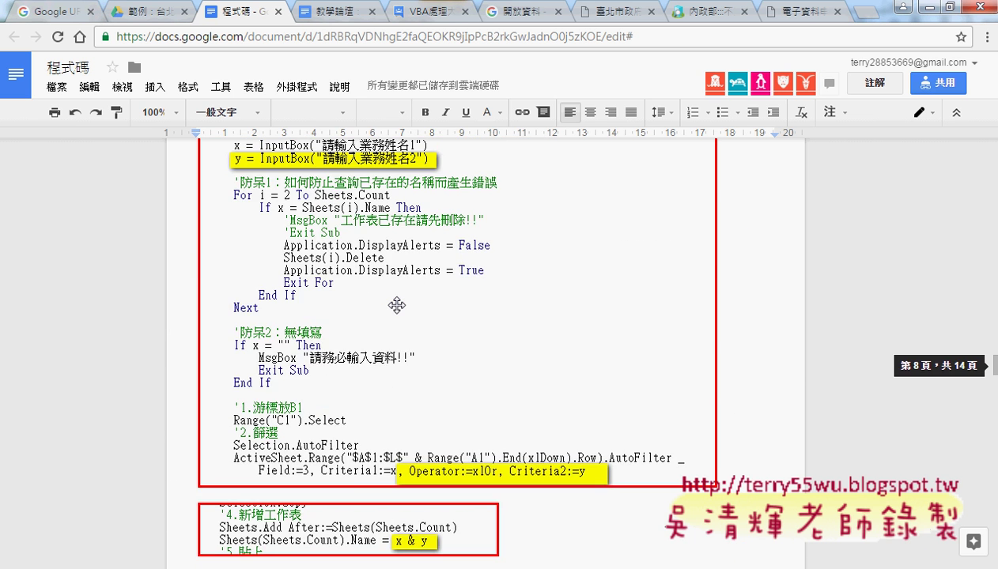
{"action": "scroll", "coordinate": [396, 306], "scroll_direction": "up", "scroll_amount": 1}
{"action": "scroll", "coordinate": [397, 305], "scroll_direction": "up", "scroll_amount": 3}
{"action": "scroll", "coordinate": [396, 302], "scroll_direction": "up", "scroll_amount": 2}
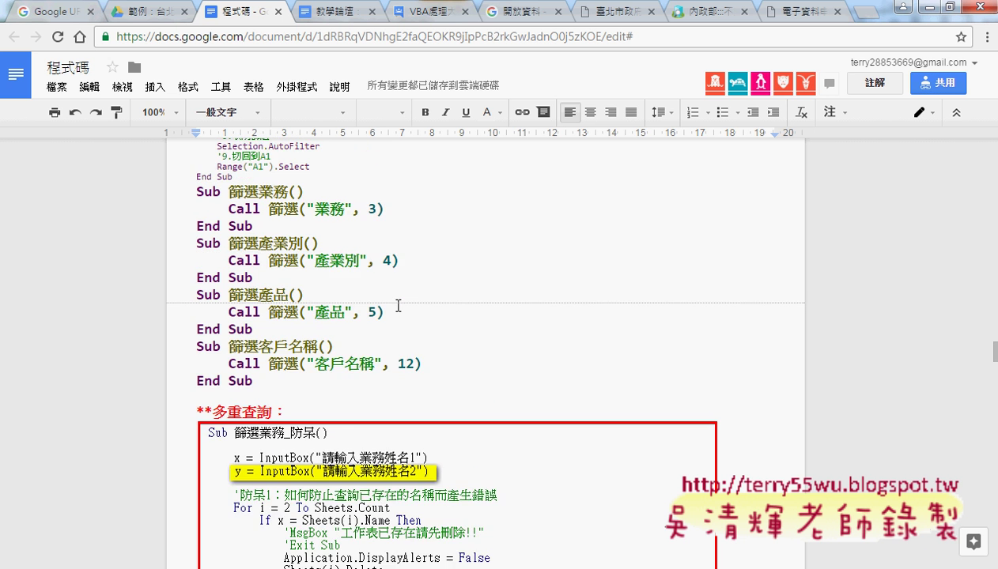
{"action": "scroll", "coordinate": [398, 305], "scroll_direction": "down", "scroll_amount": 1}
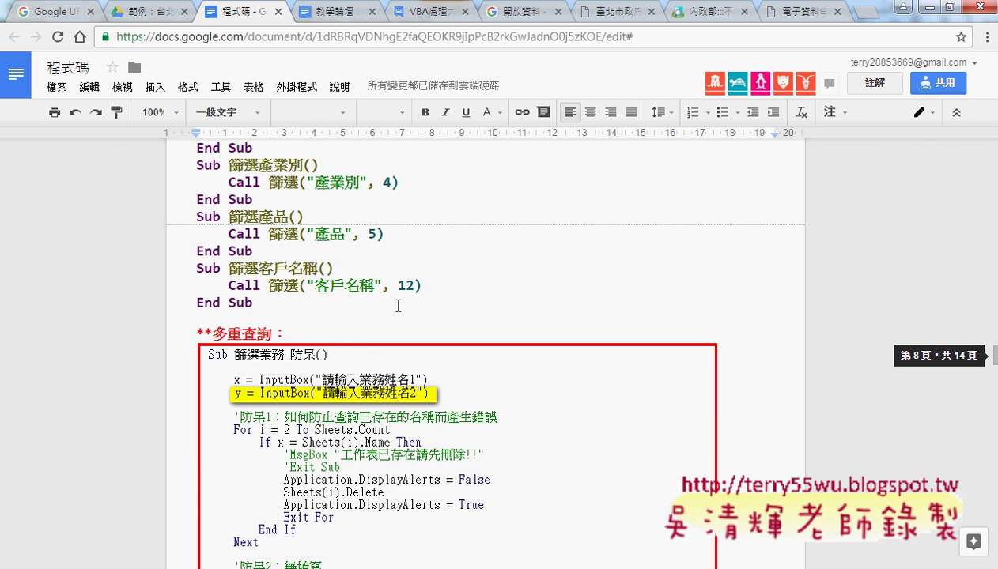
{"action": "scroll", "coordinate": [398, 305], "scroll_direction": "down", "scroll_amount": 2}
{"action": "scroll", "coordinate": [396, 303], "scroll_direction": "down", "scroll_amount": 2}
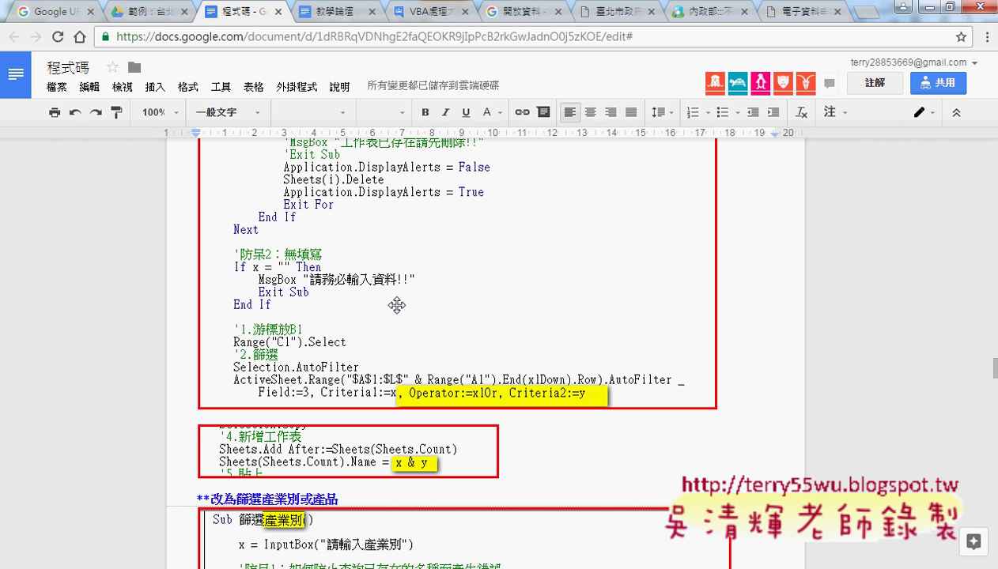
{"action": "scroll", "coordinate": [396, 304], "scroll_direction": "down", "scroll_amount": 1}
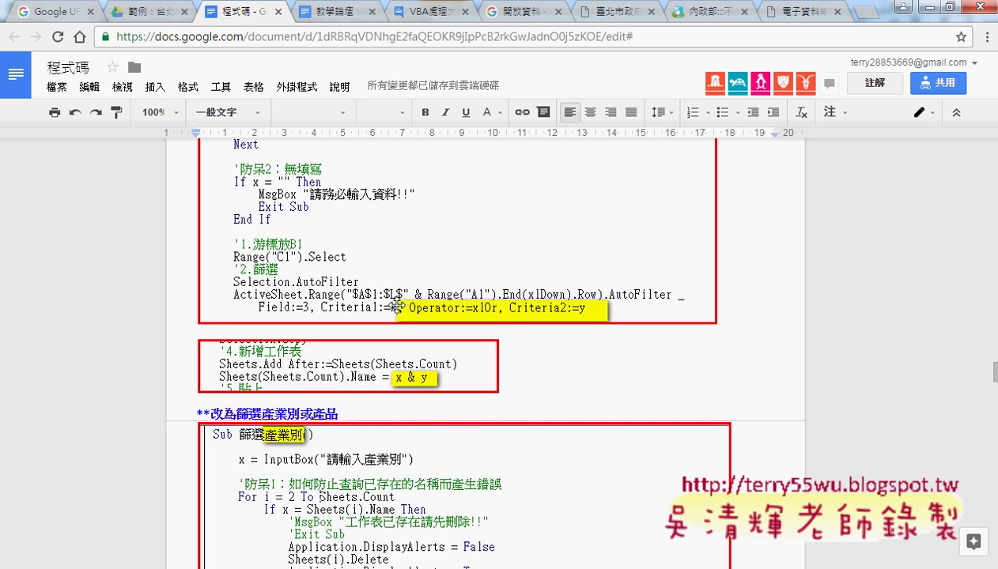
{"action": "scroll", "coordinate": [396, 302], "scroll_direction": "down", "scroll_amount": 2}
{"action": "scroll", "coordinate": [396, 304], "scroll_direction": "down", "scroll_amount": 1}
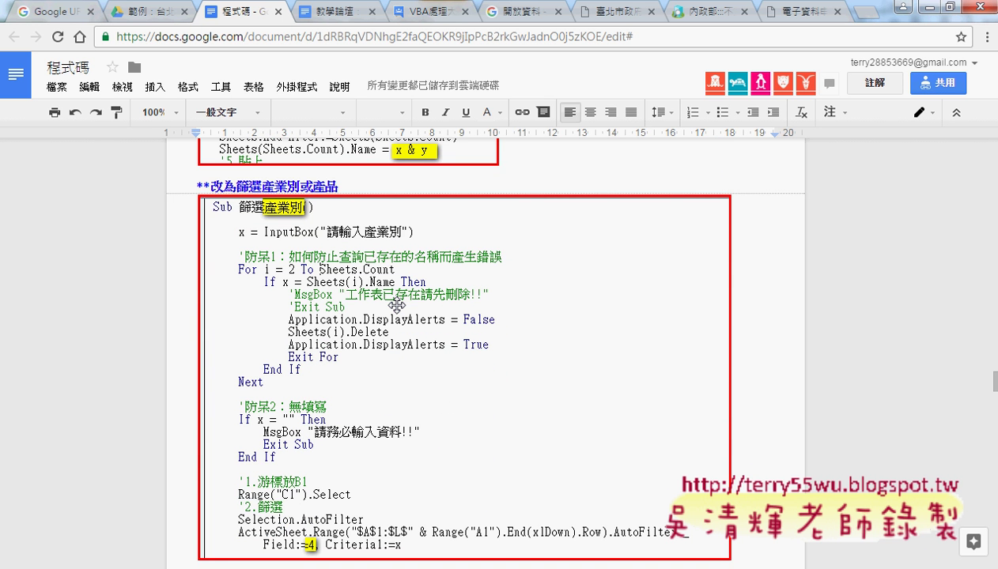
{"action": "scroll", "coordinate": [396, 305], "scroll_direction": "down", "scroll_amount": 1}
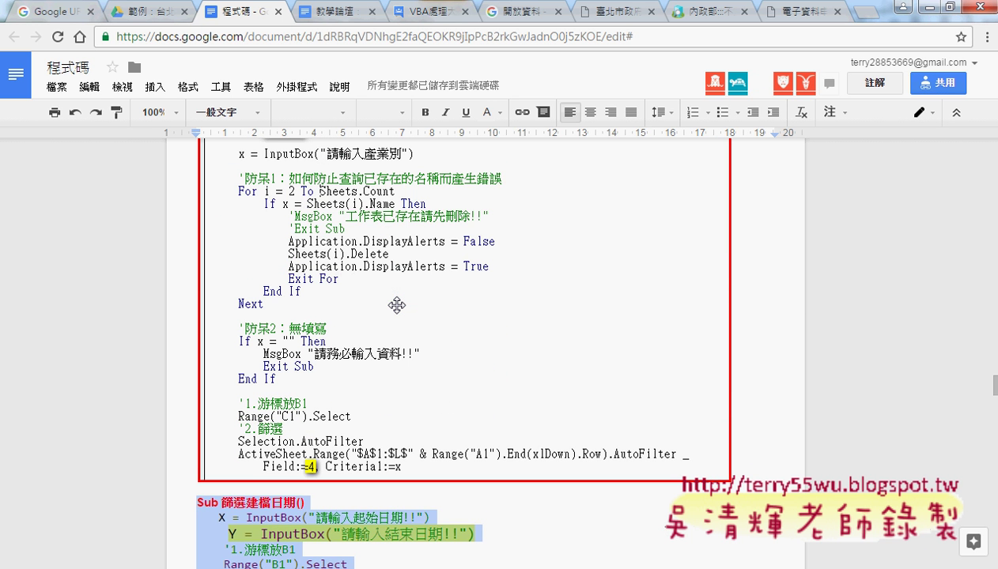